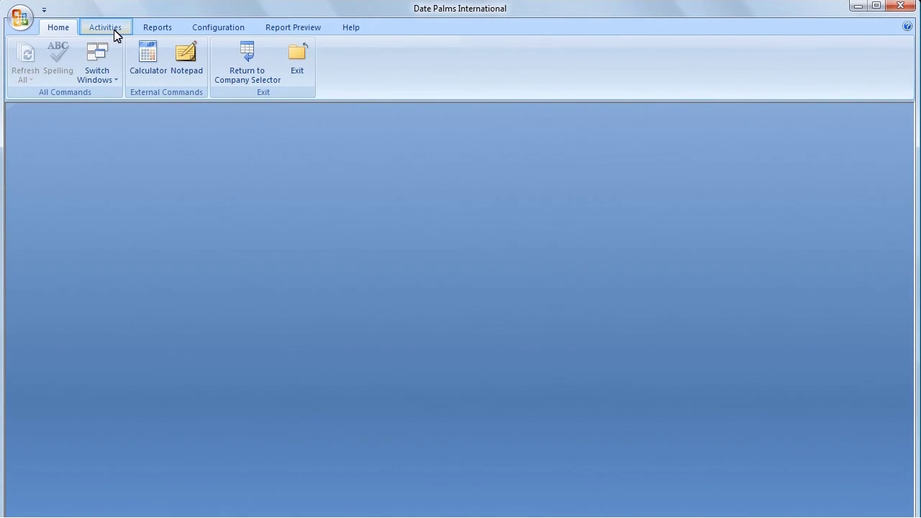
Step: Open the Item Master inventory records window from the Activities ribbon
click(108, 28)
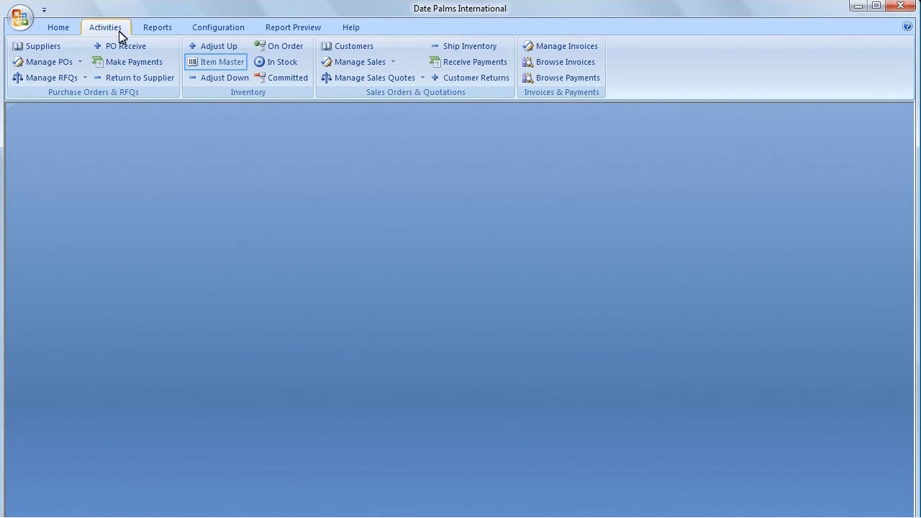
click(208, 66)
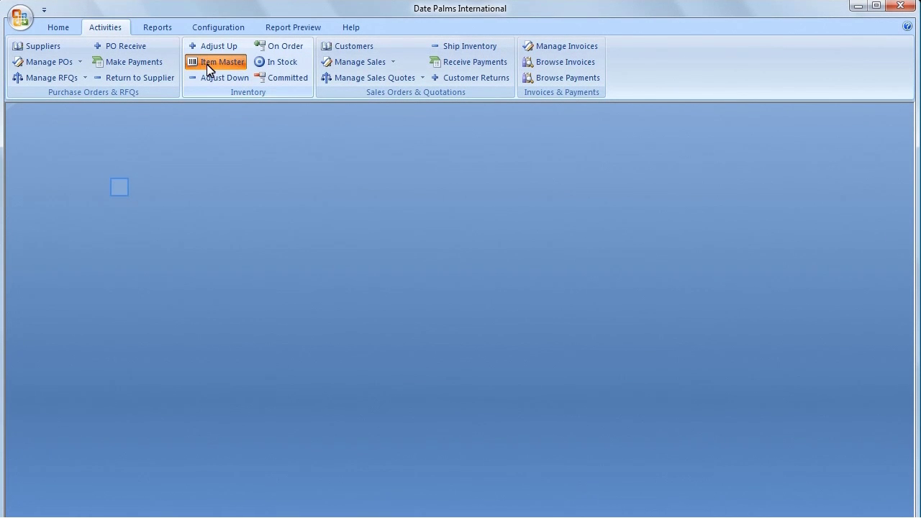
Step: Add a new inventory item with ID ACAB101
click(119, 188)
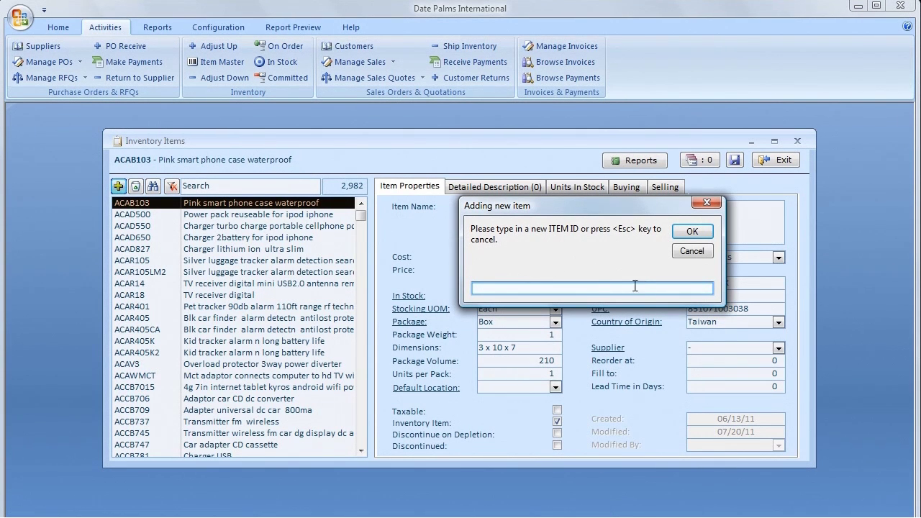
text(acab101)
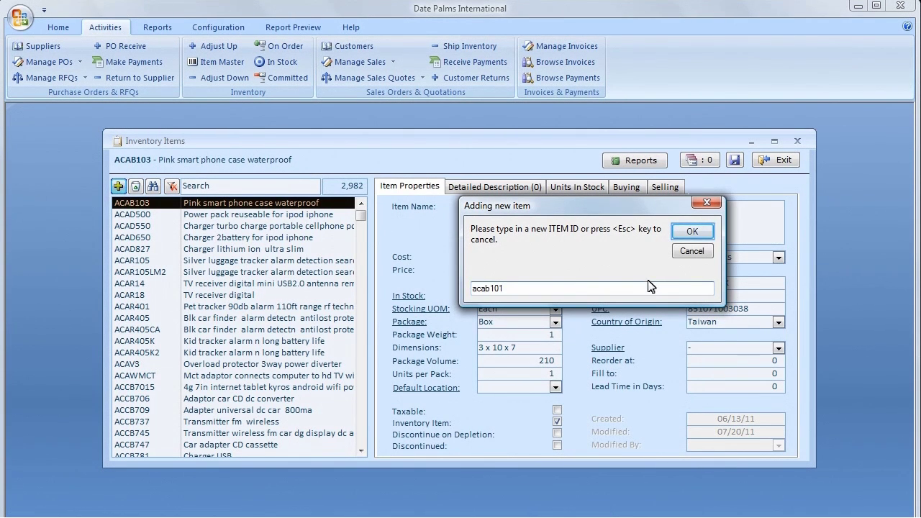
click(691, 231)
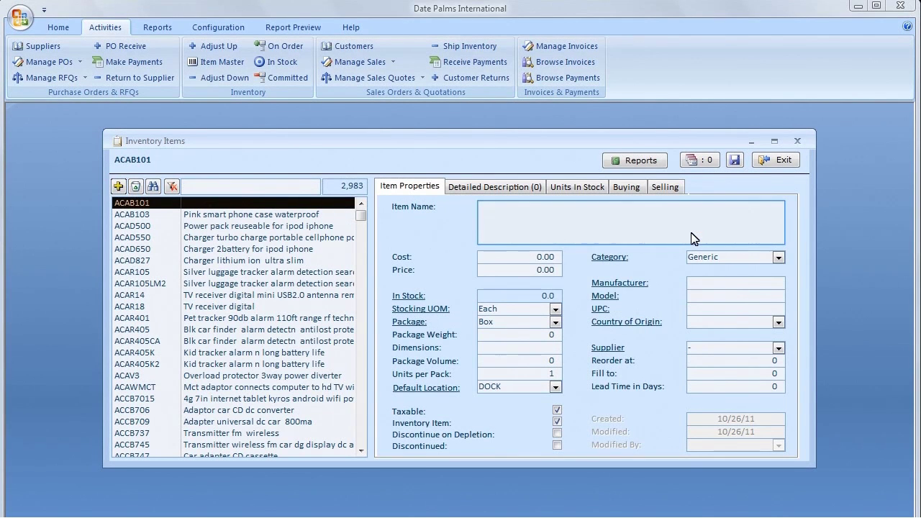
Step: Name ACAB101 'Black smart phone case waterproof' with cost 18.90 and price 27
click(532, 211)
text(Black smart phone case waterproof)
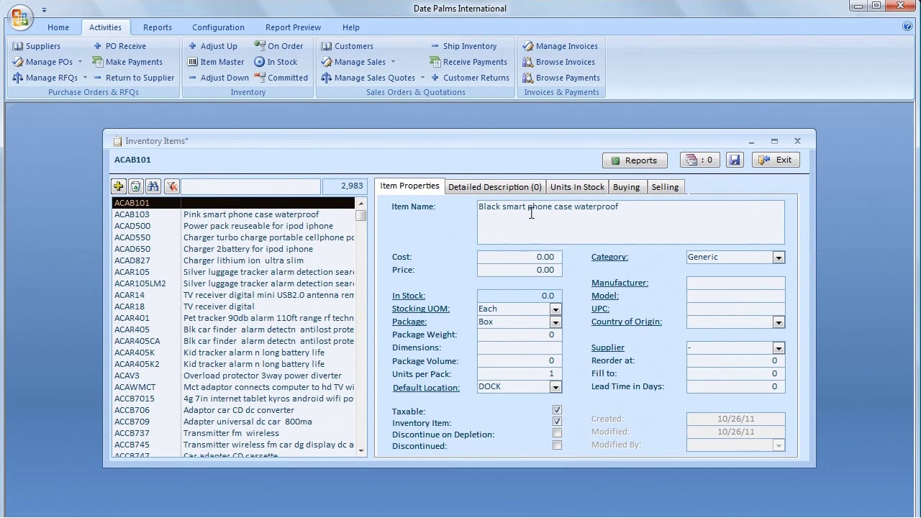
click(531, 257)
text(18.90)
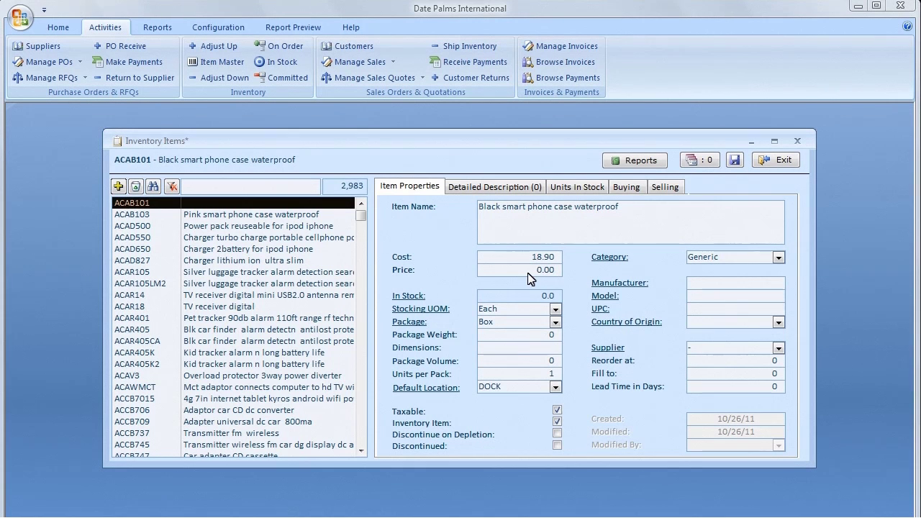
click(532, 269)
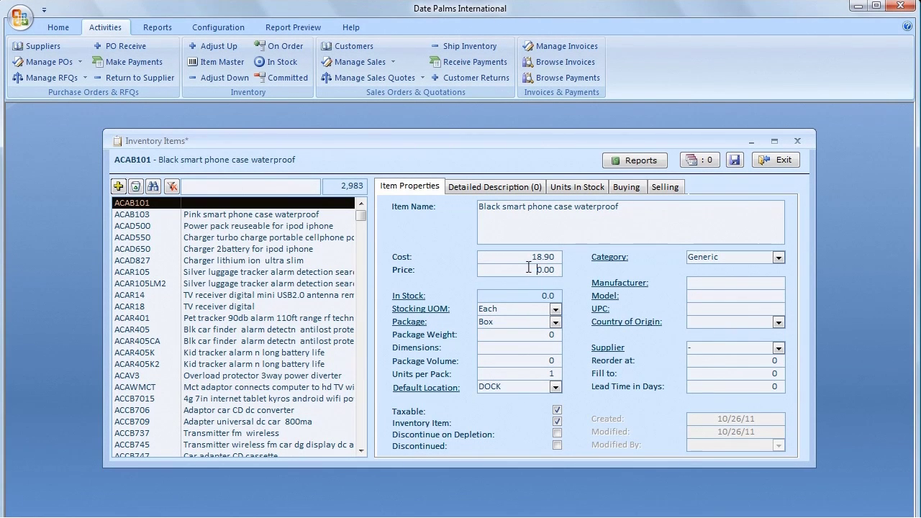
text(27)
key(Tab)
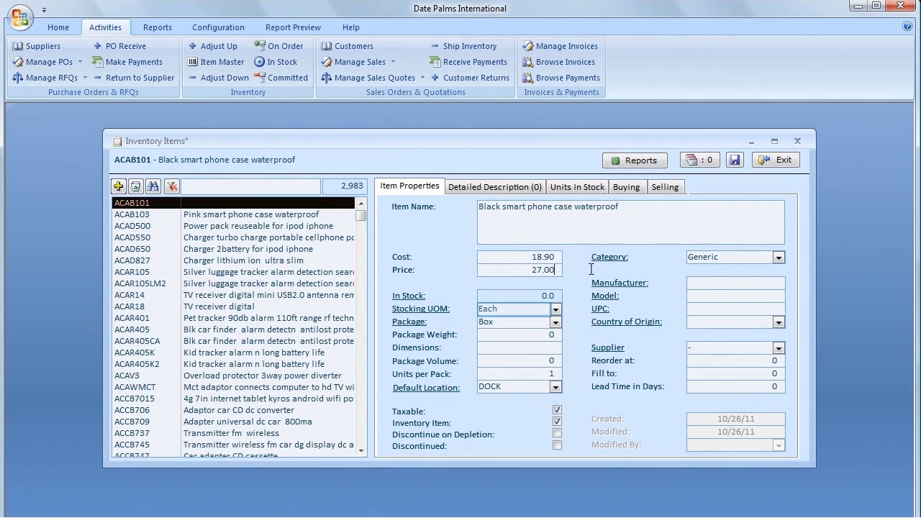
Step: Set package weight 0.5 and dimensions 3 x 10 x 7, keeping Units per Pack at 1
click(529, 310)
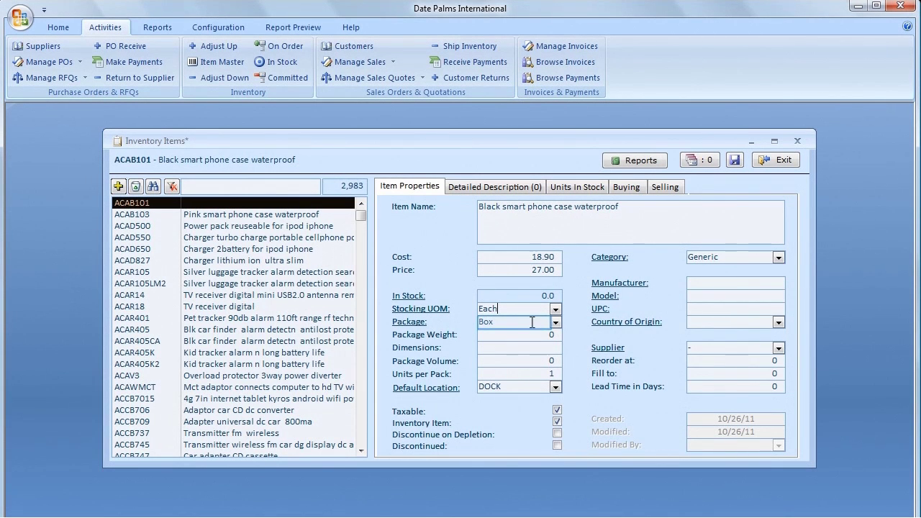
click(533, 325)
click(547, 336)
text(0.5)
key(Tab)
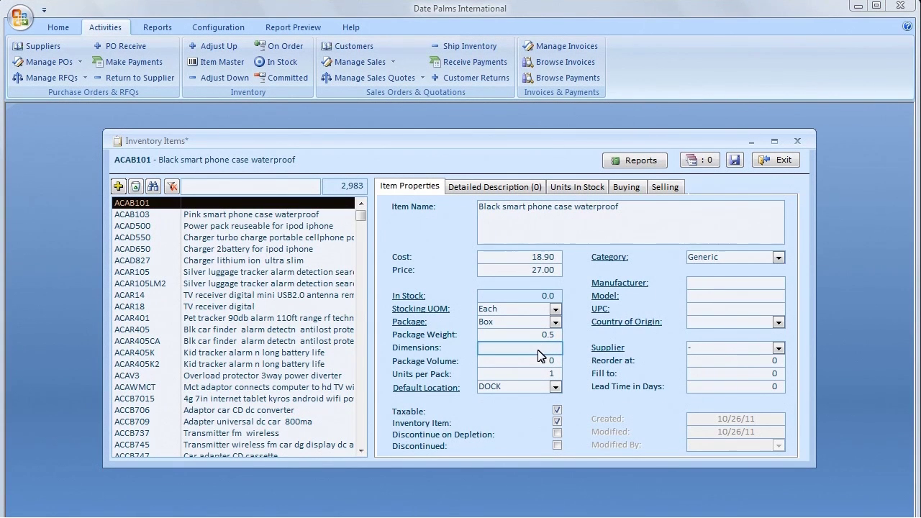
click(500, 349)
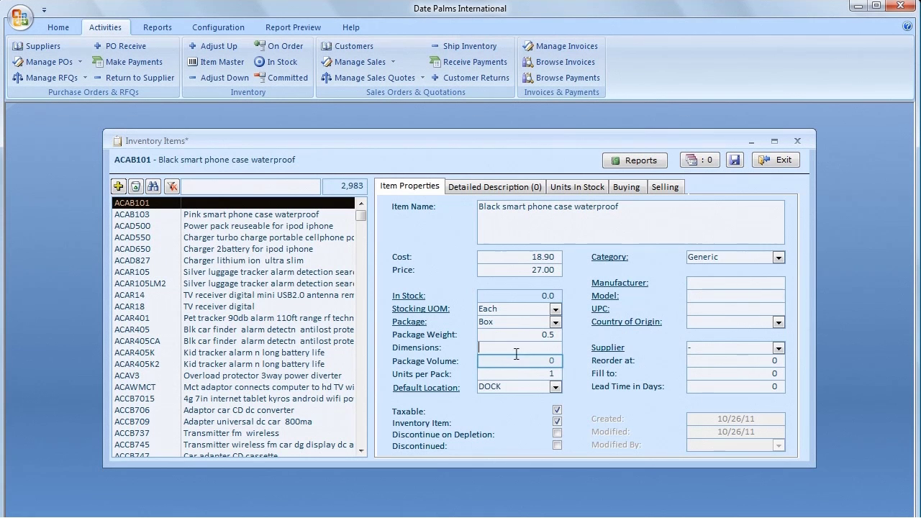
text(3 x 10 x 7)
key(Tab)
double_click(560, 373)
text(2)
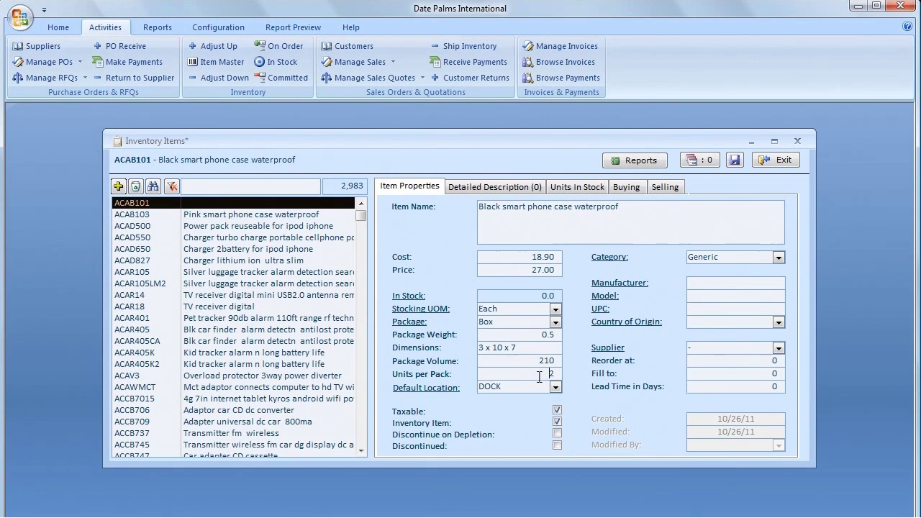
key(Escape)
Step: Set default location A11, mark the item not taxable, and choose category Electronics
click(557, 389)
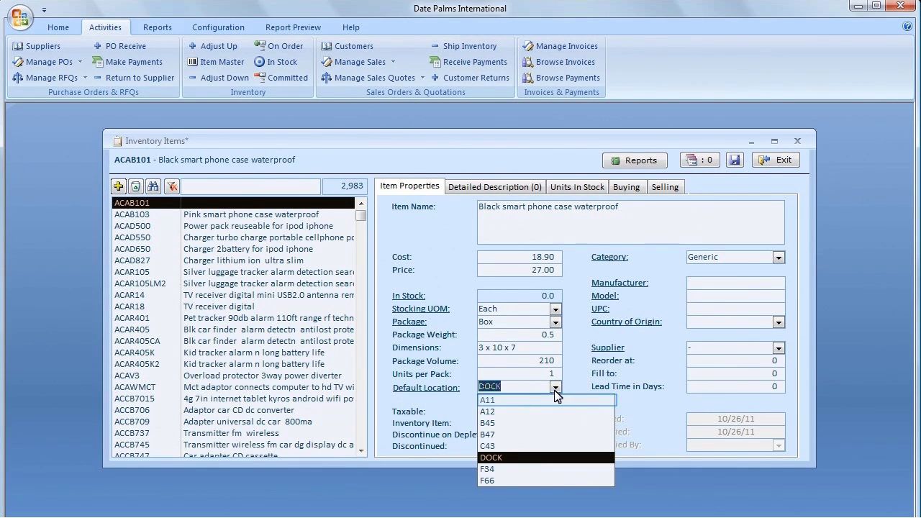
click(551, 403)
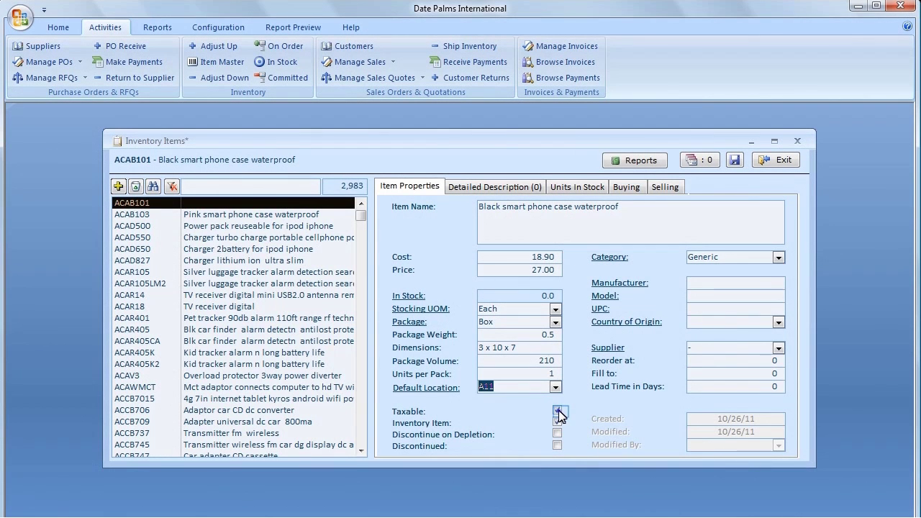
click(559, 412)
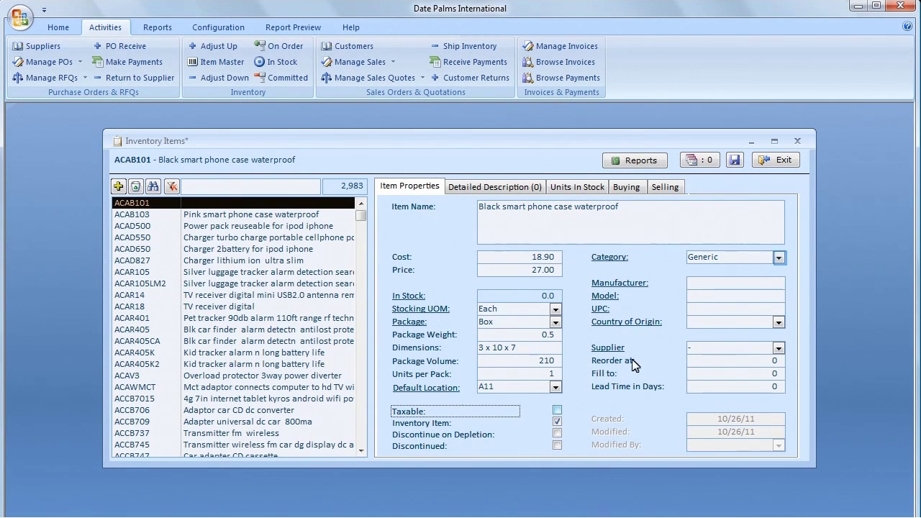
click(778, 259)
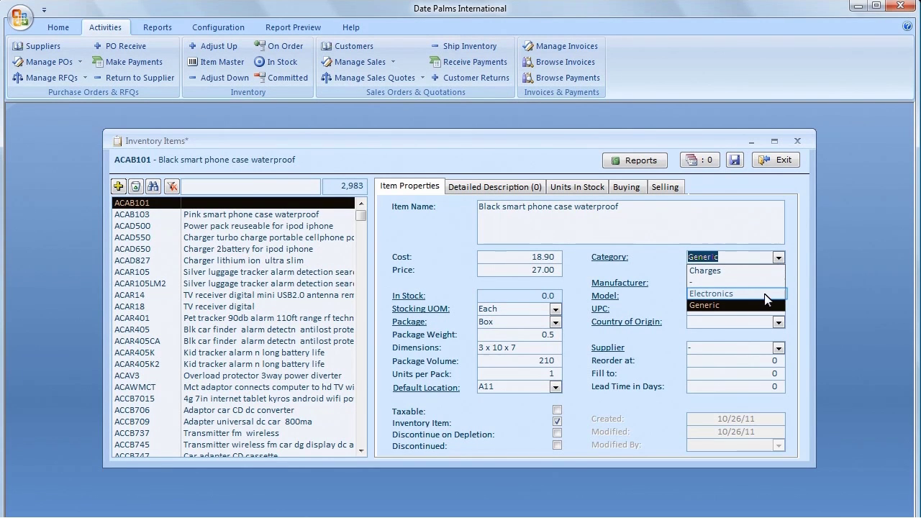
click(767, 296)
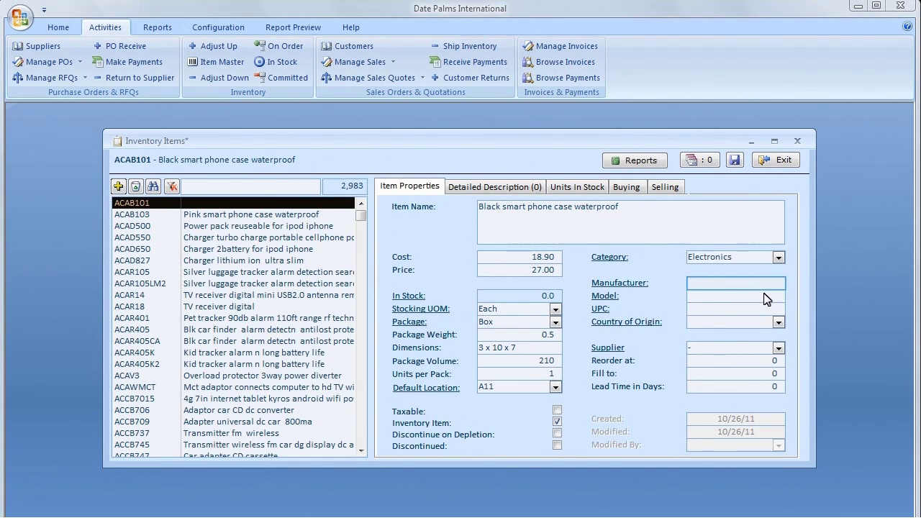
text(AQUA BOX)
key(Tab)
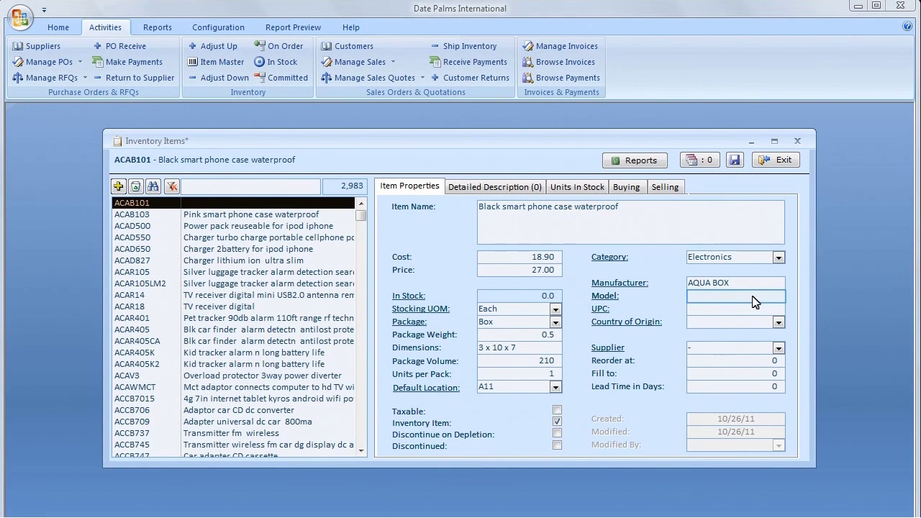
text(AB101BL)
key(Tab)
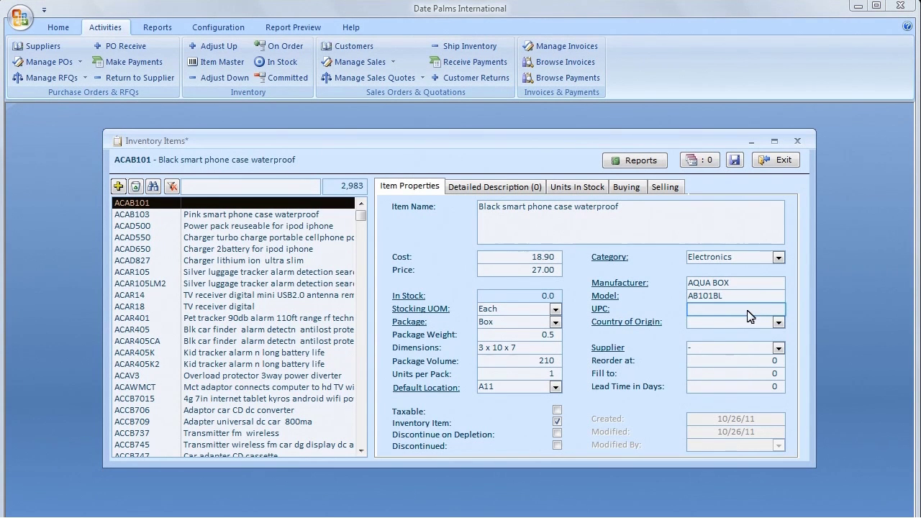
text(851071003014)
key(Tab)
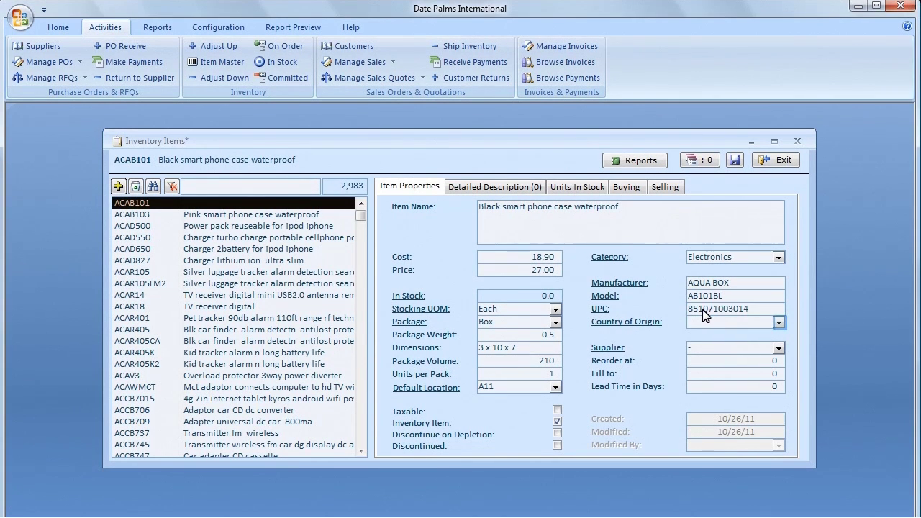
Step: Set country of origin to Taiwan and supplier to Imperatives Inc
click(777, 324)
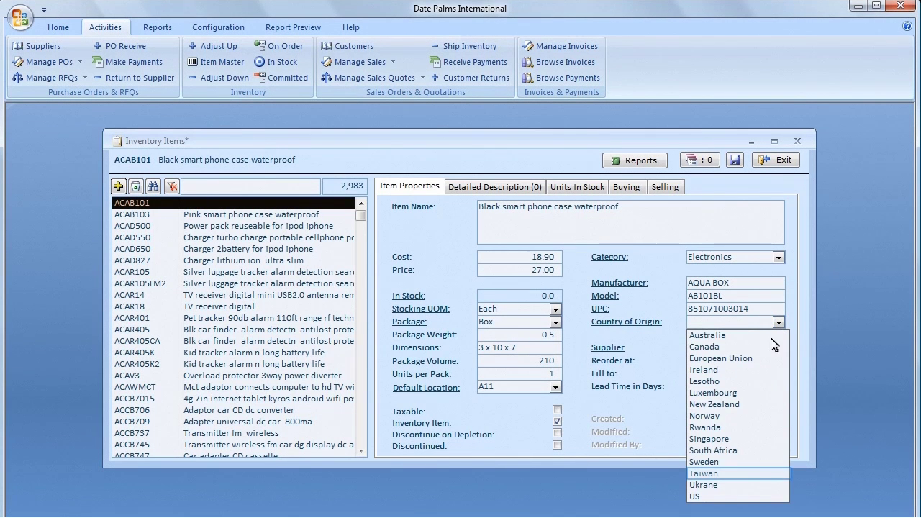
click(721, 473)
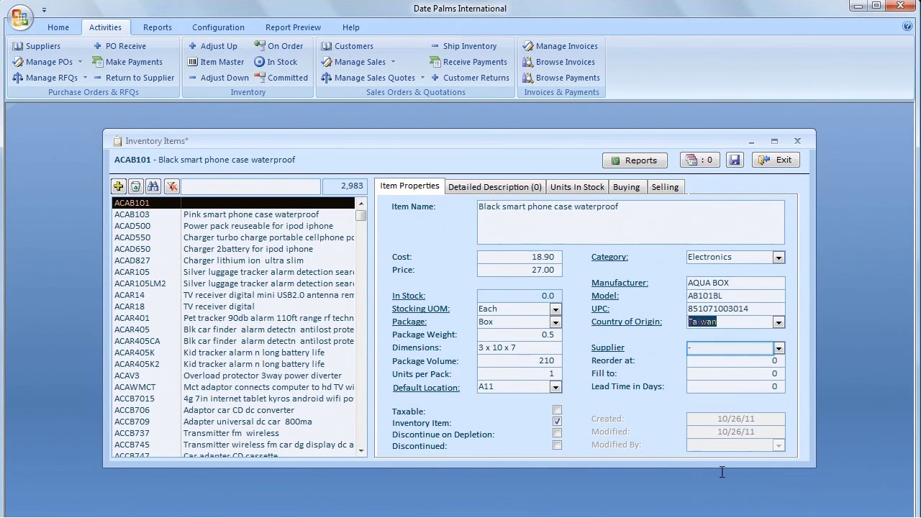
click(718, 348)
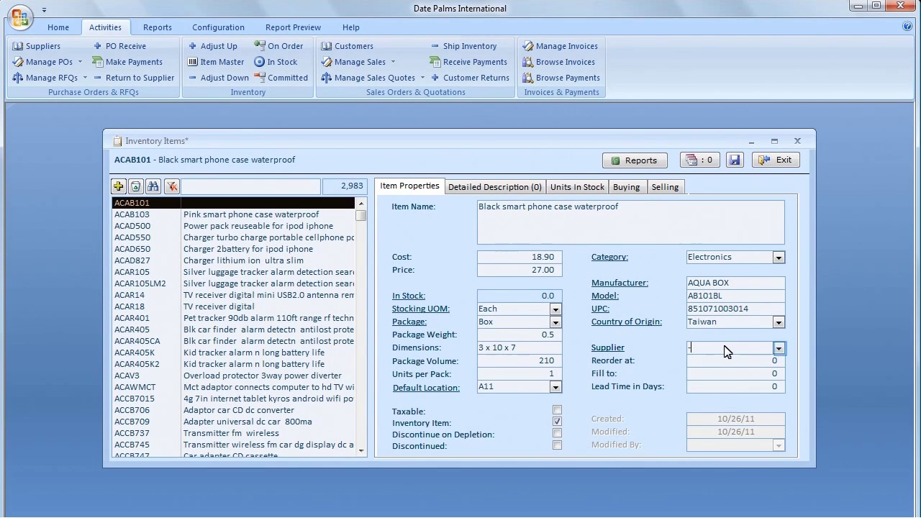
click(778, 348)
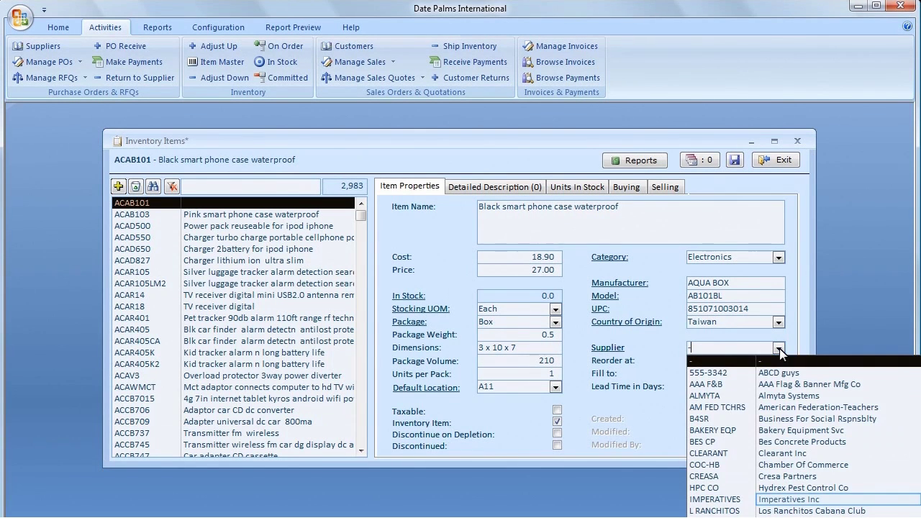
click(761, 498)
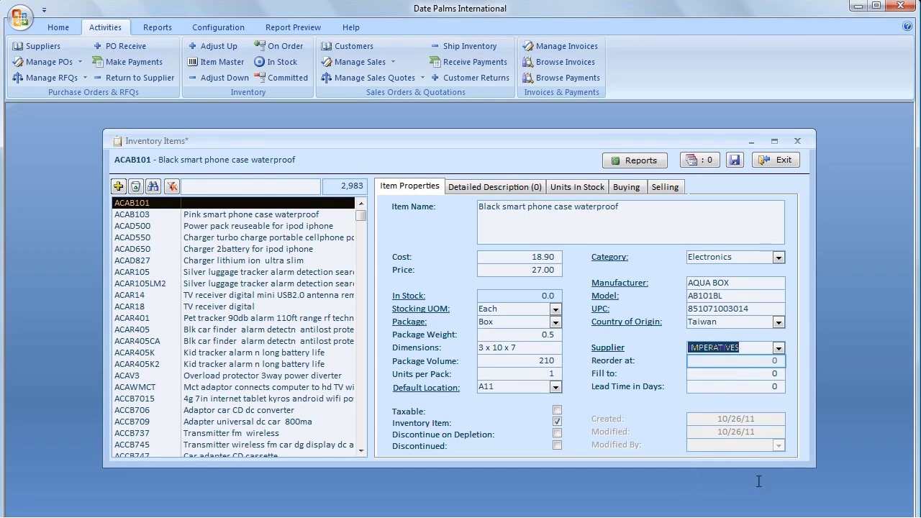
Step: Enter reorder level 5, fill-to 15 and lead time 15 days
click(745, 360)
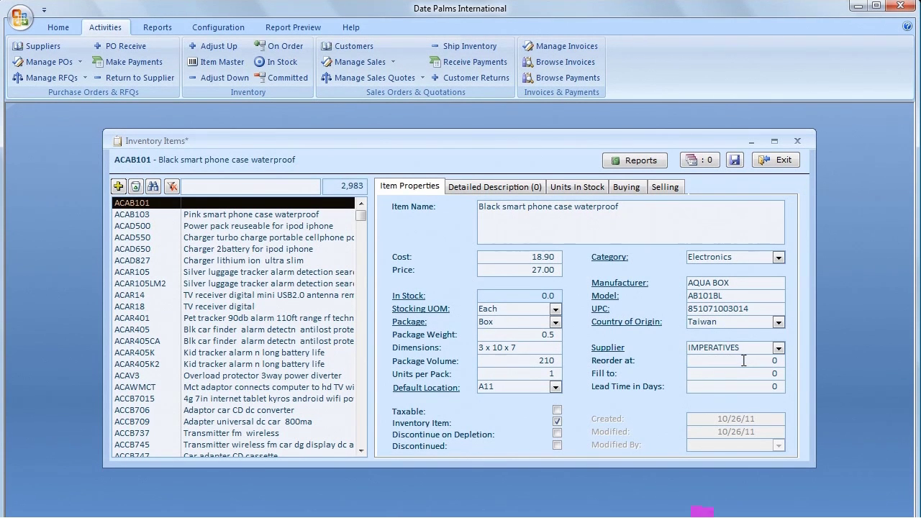
text(5)
key(Tab)
text(15)
key(Tab)
text(15)
click(472, 188)
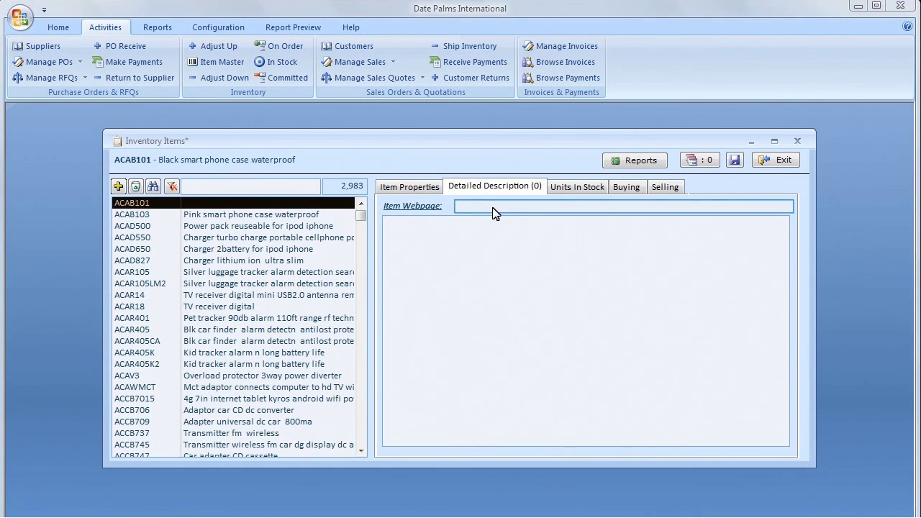
click(467, 207)
text(http://www.adorama.com/AB101BK.html)
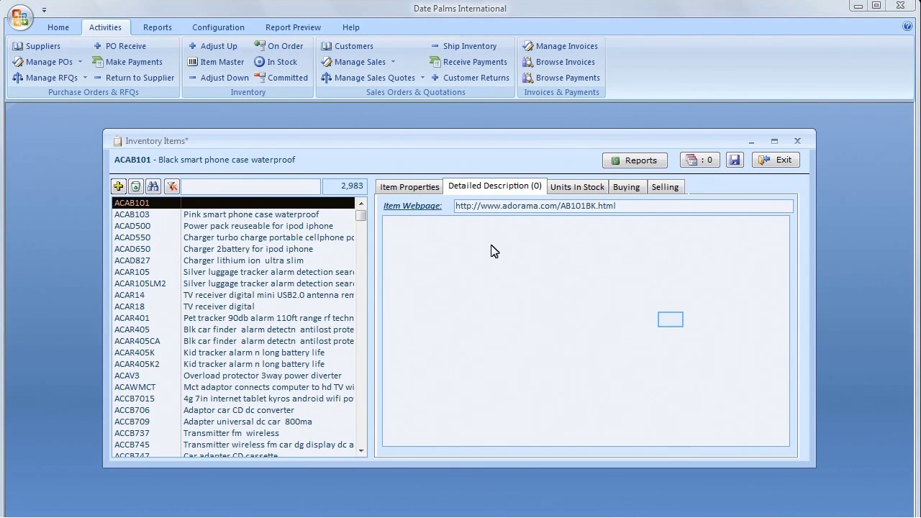
Step: Paste the Aqua Box product paragraph into Detailed Description and save the record
click(671, 321)
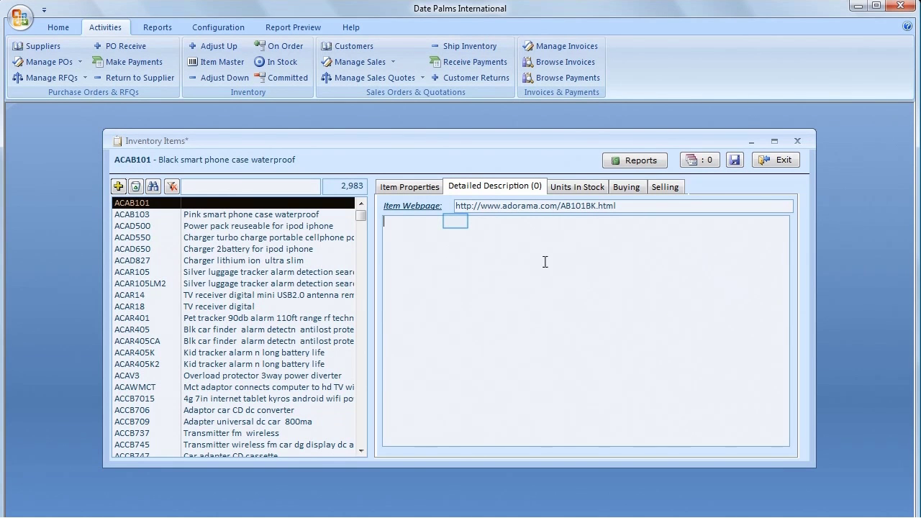
text(The Aqua Box Waterproof Smart Phone Case (Black) provides waterproof protection for your Smart Phone while maintaining full touch screen functionality. Get wet, get sandy, get dirty! Protects your iPhone, BlackBerry or other touch screen smart phone/device from the elements. With a simple twist and lock access, this easy to use product provides all the protection you will need. Its hard outer shell provides shock absorption and the transparent silicone membrane maintains full functionality of your phone)
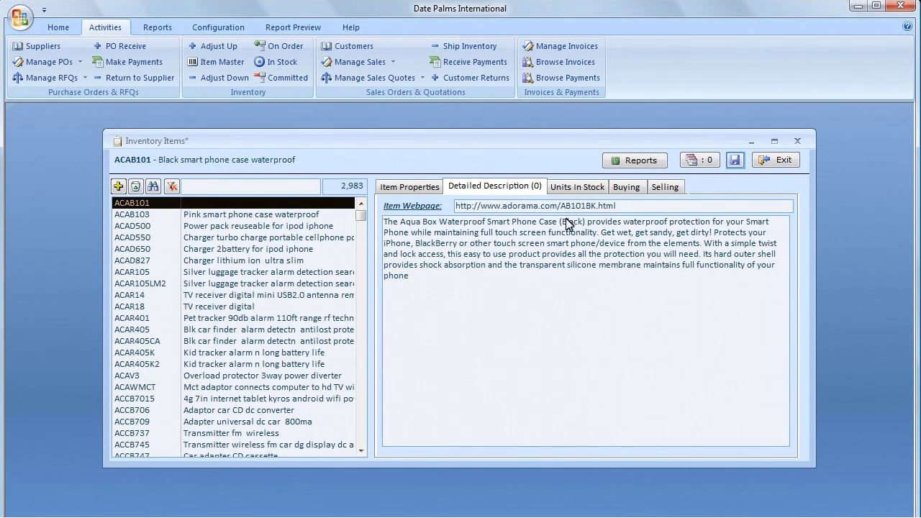
click(734, 159)
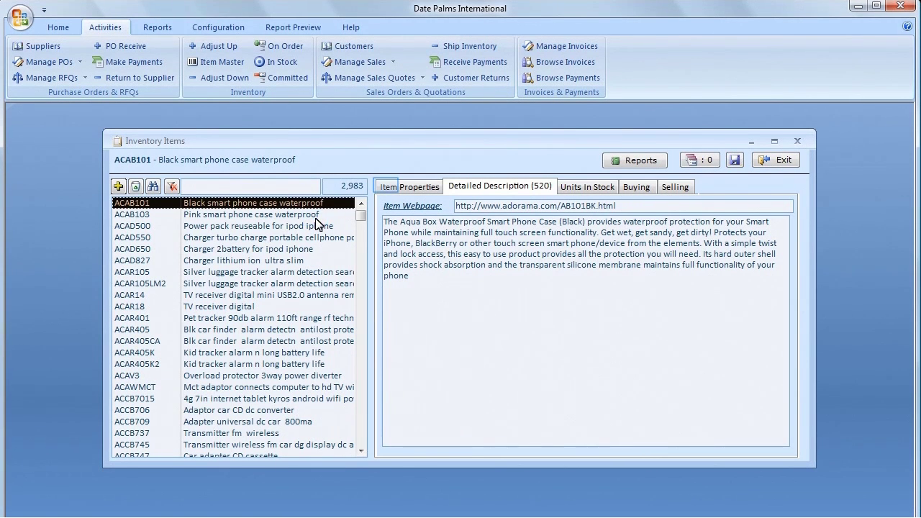
Step: Review ACAB101's properties and description, then launch its Adorama Item Webpage link
click(386, 185)
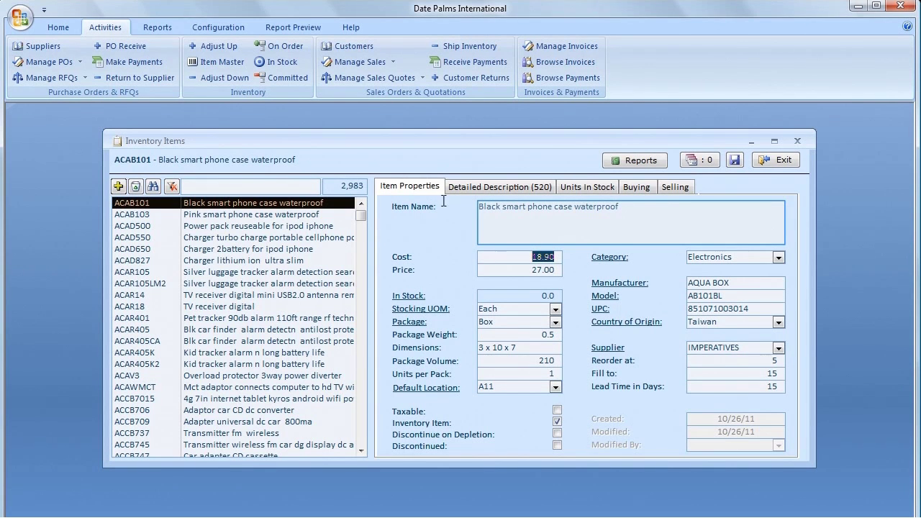
click(492, 220)
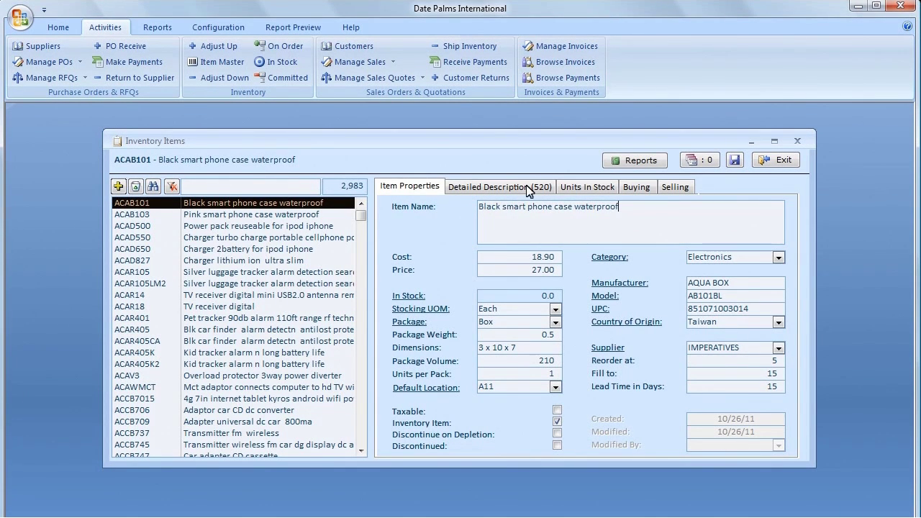
click(526, 185)
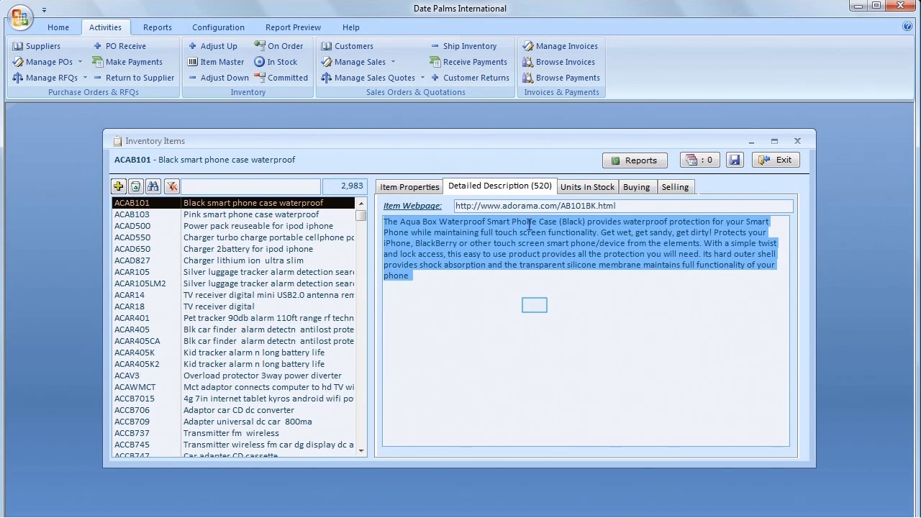
click(534, 305)
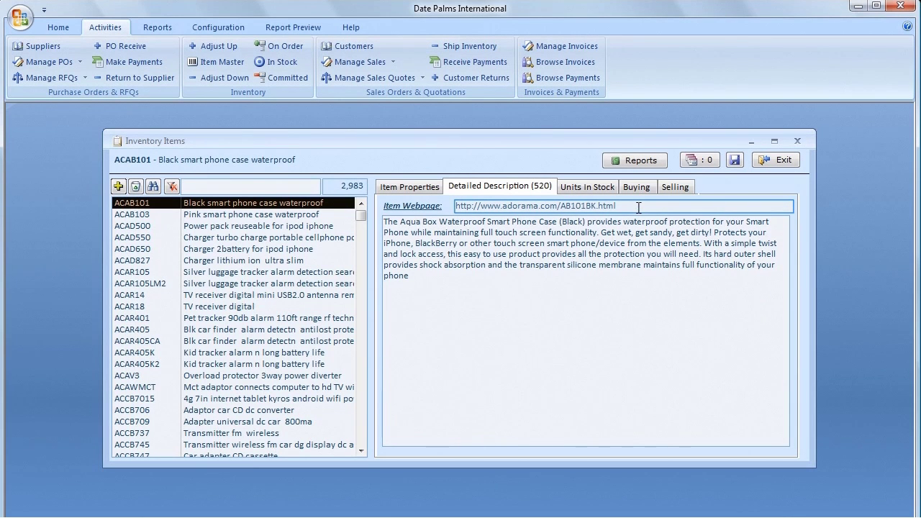
click(512, 207)
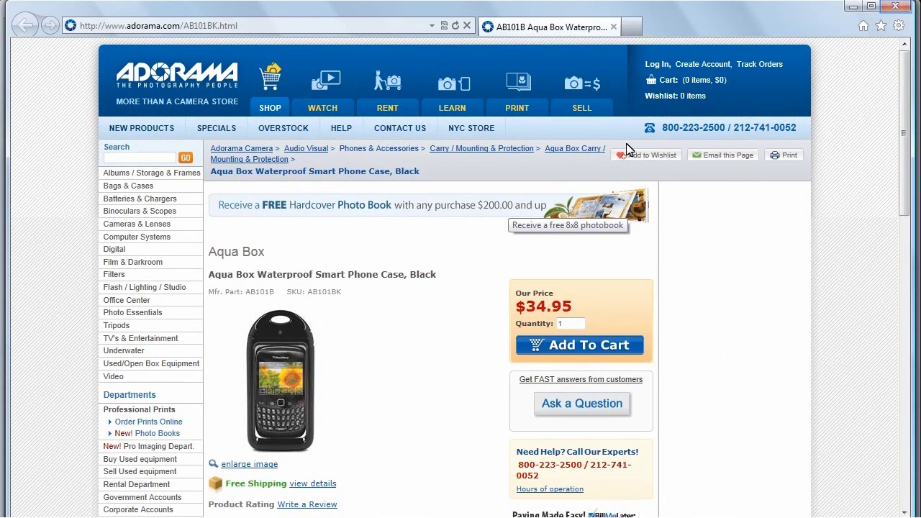
Step: Close the Adorama product page in the browser to return to Inventory Items
click(896, 6)
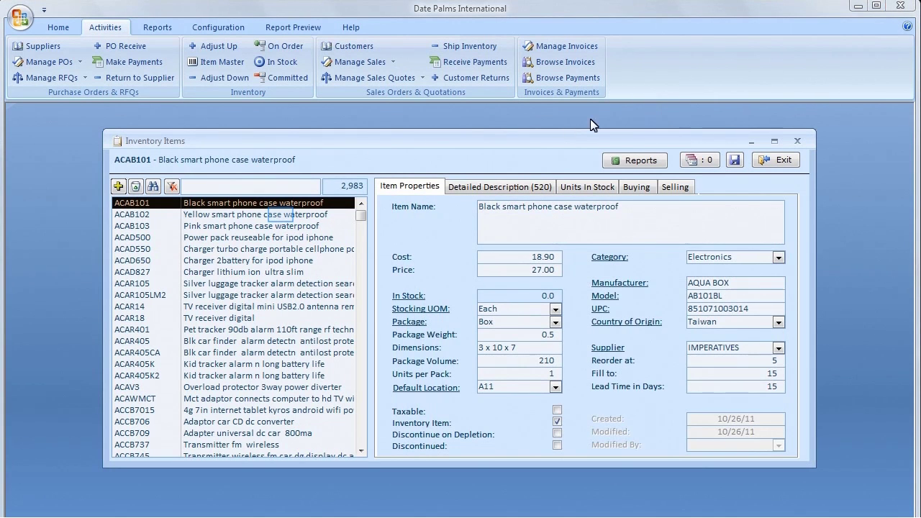
Step: Rename the yellow phone case item's ID from ACAB102 to ACAB102-B
click(281, 215)
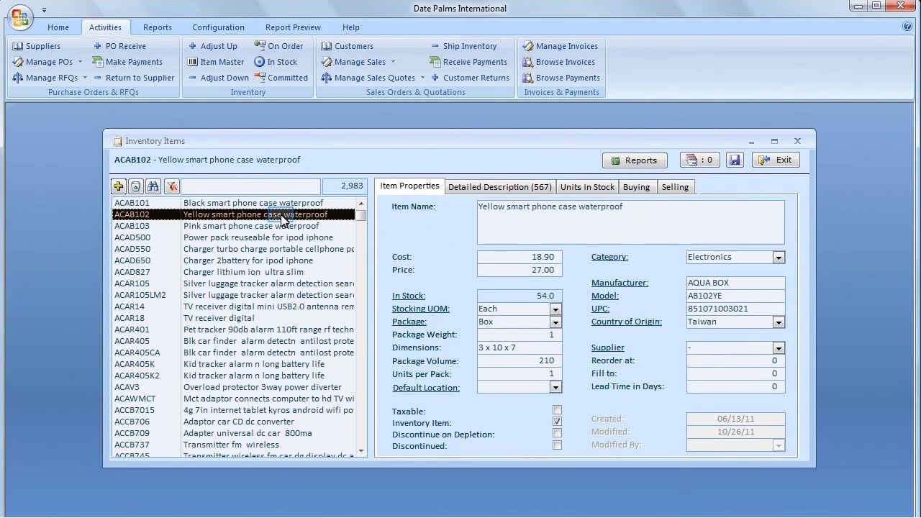
double_click(283, 218)
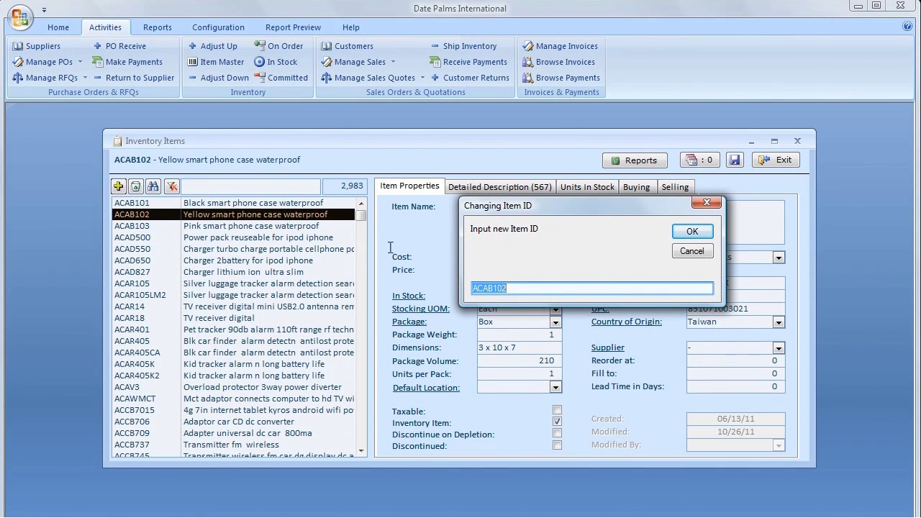
key(End)
text(-B)
key(Return)
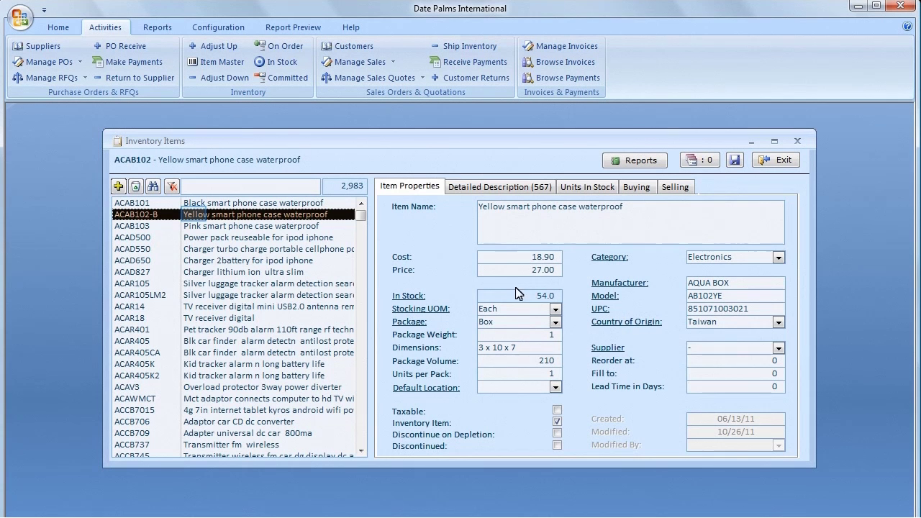
Step: Remove the -B suffix so the item ID reads ACAB102 again
double_click(195, 219)
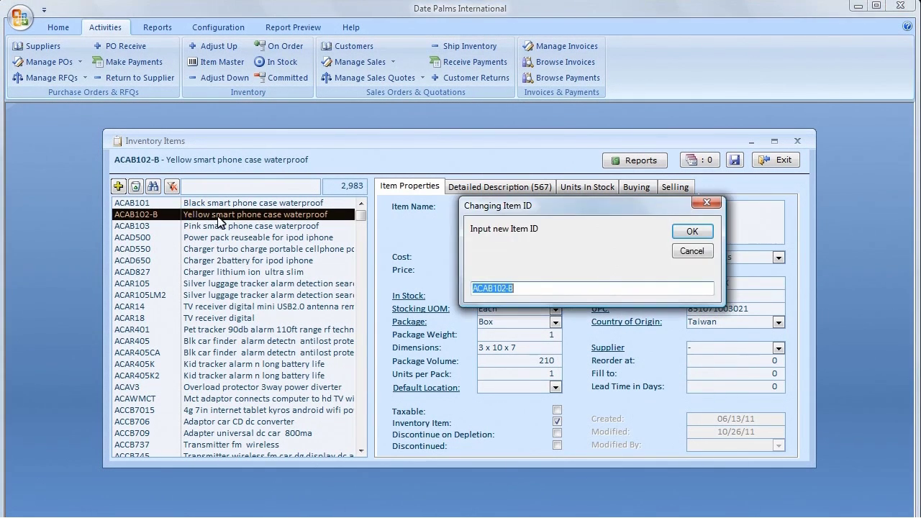
click(543, 284)
key(BackSpace)
key(BackSpace)
key(Return)
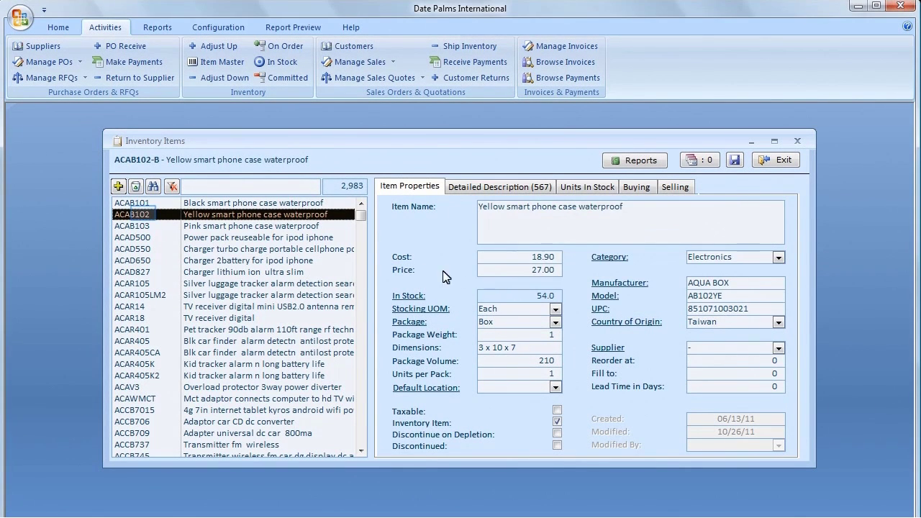
click(144, 214)
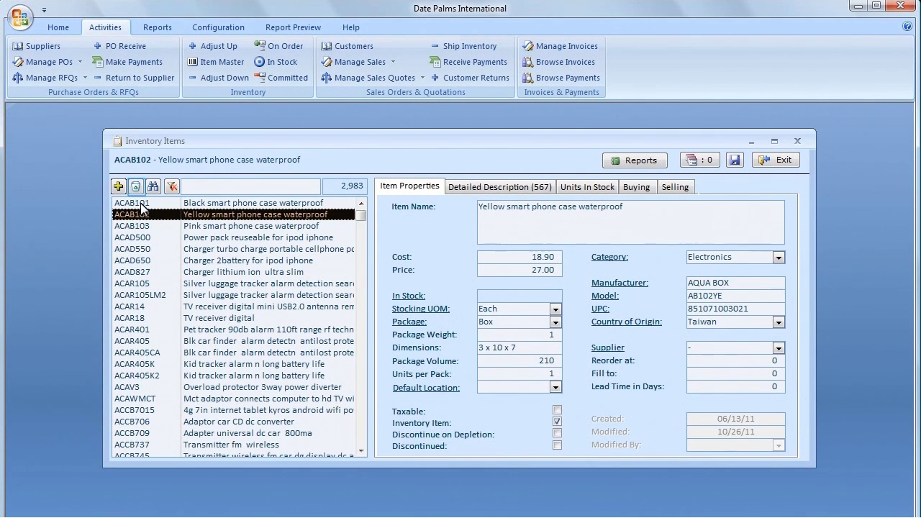
Step: Discontinue item ACAB102
click(136, 186)
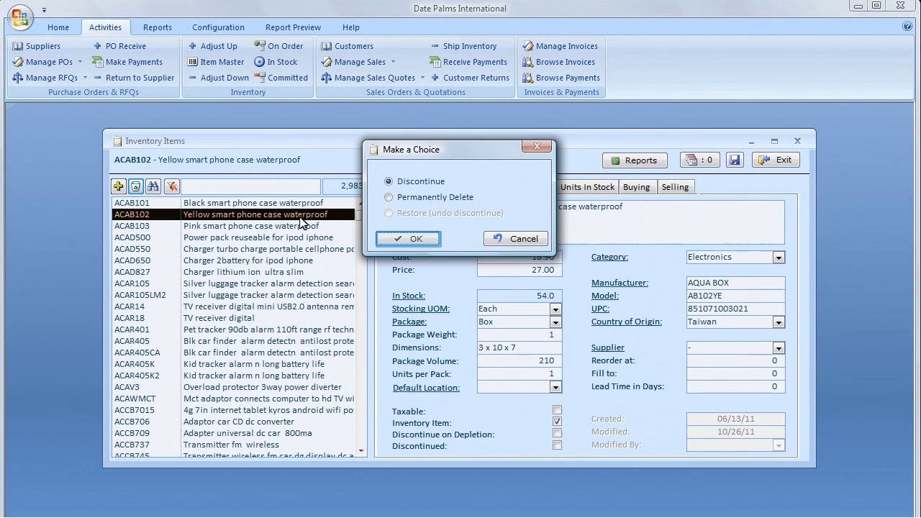
click(410, 239)
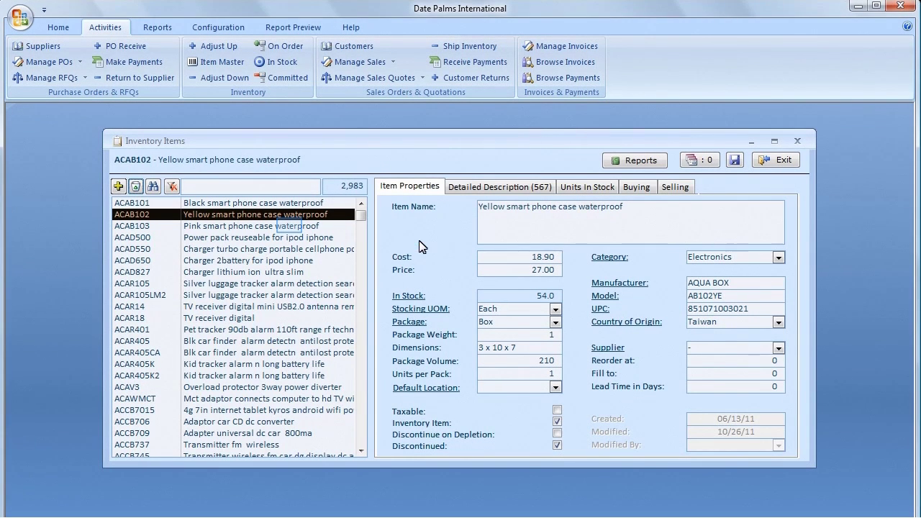
click(293, 220)
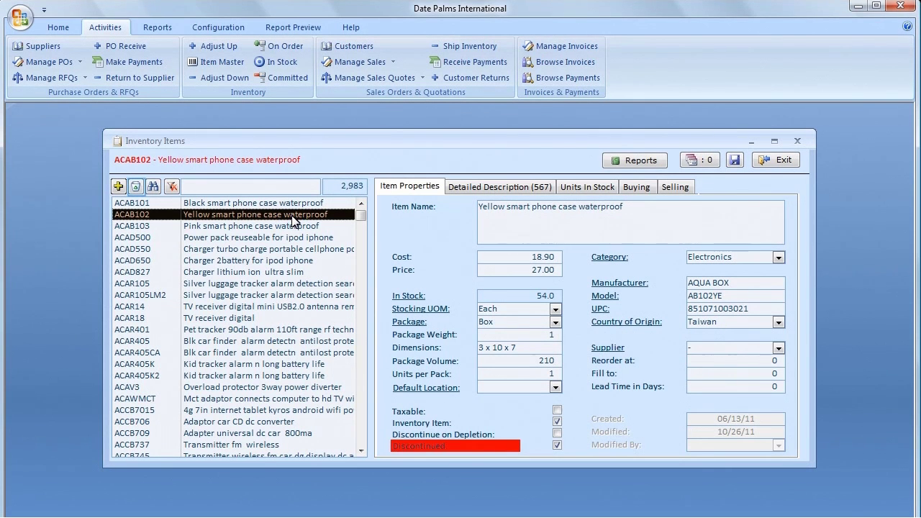
Step: Clear ACAB102's Discontinued status and save the record
click(136, 187)
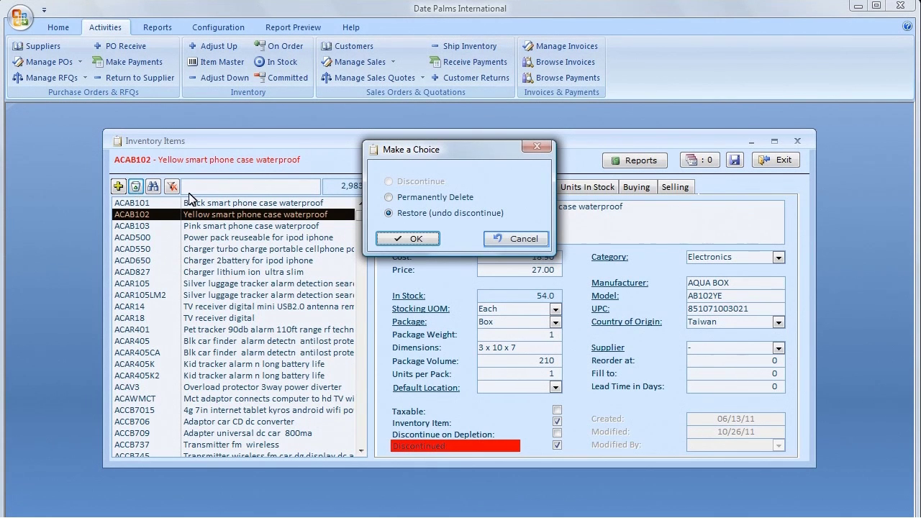
click(500, 242)
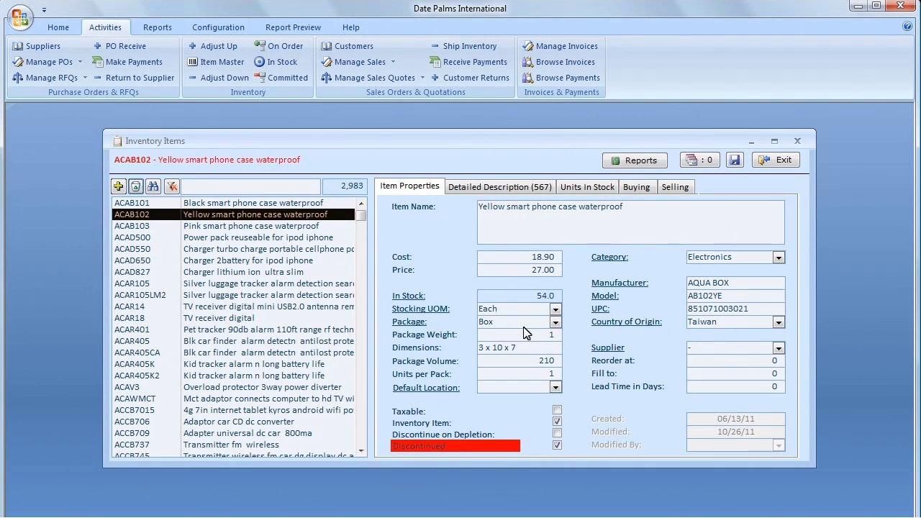
click(557, 446)
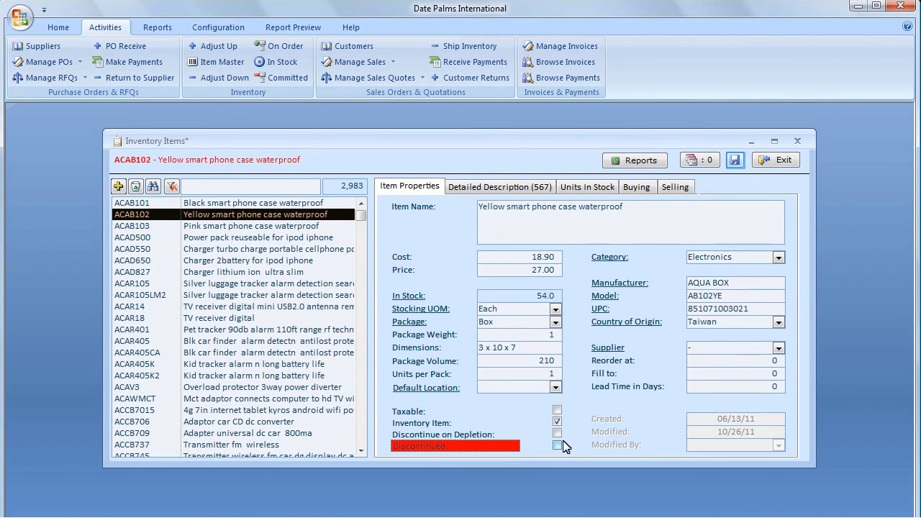
click(735, 160)
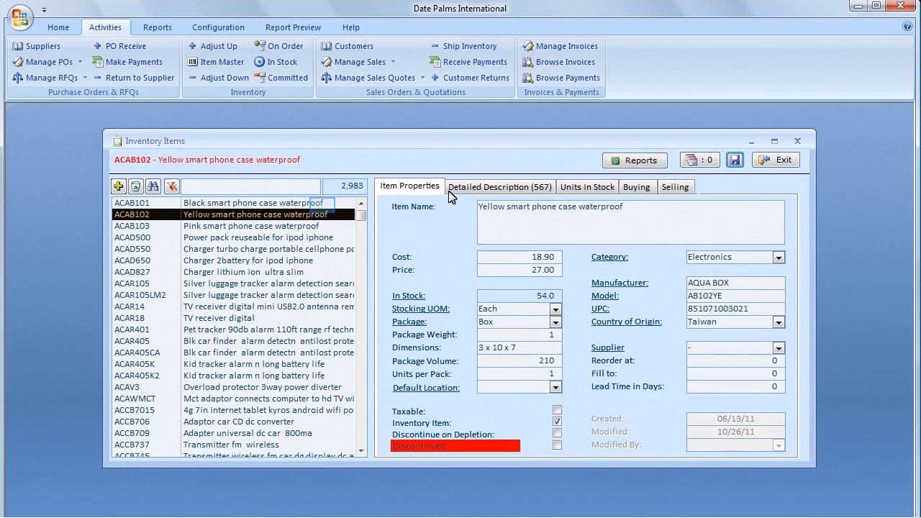
click(322, 206)
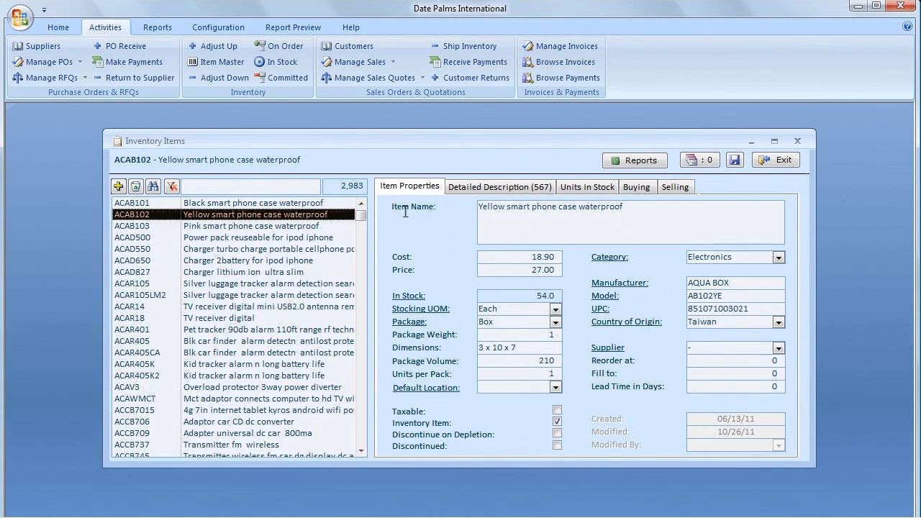
Step: Copy 'smart phone' from an item name and paste it into the item search to filter the list
drag(556, 208, 508, 210)
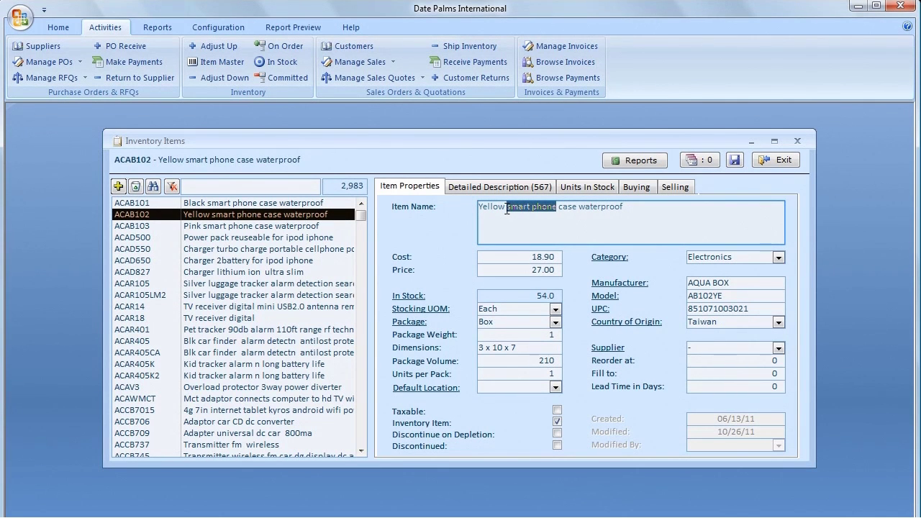
right_click(507, 210)
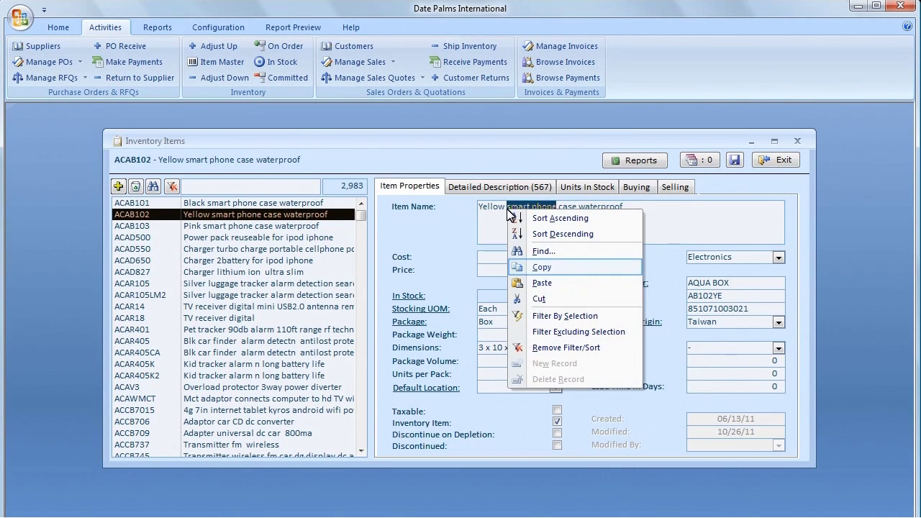
click(541, 264)
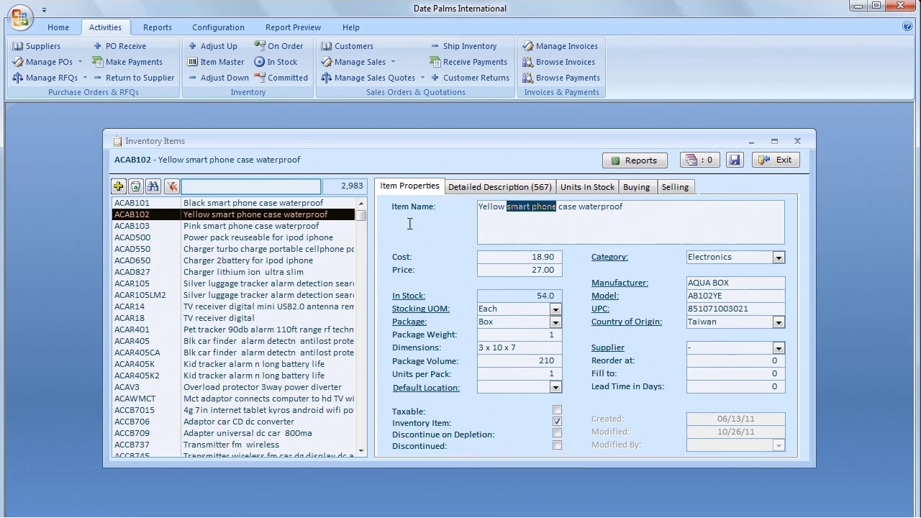
click(280, 186)
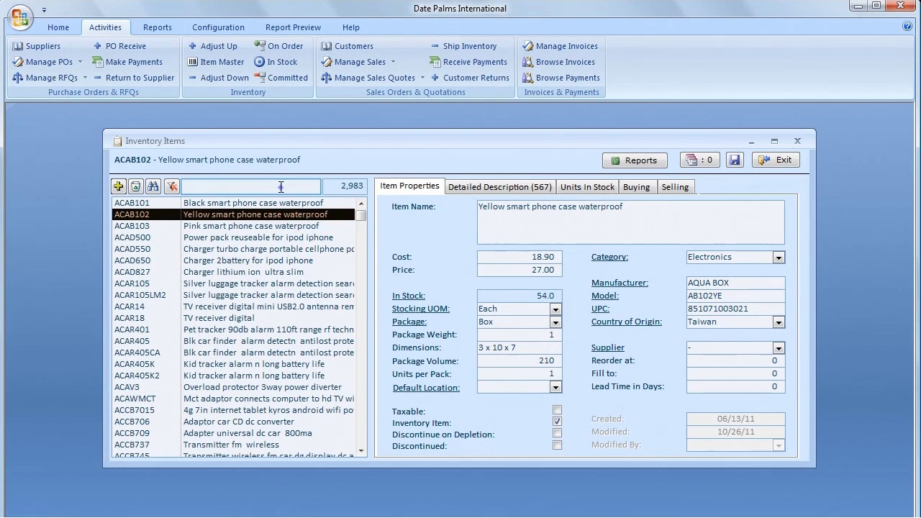
right_click(282, 188)
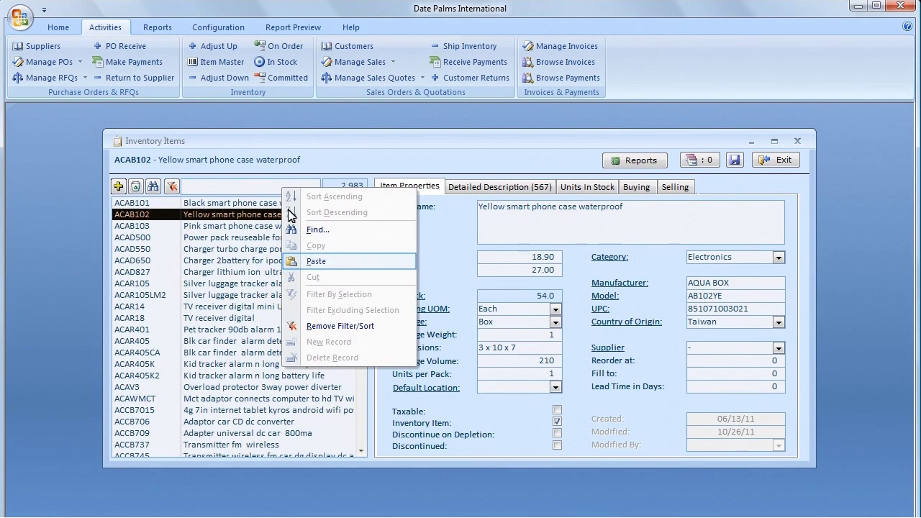
click(304, 262)
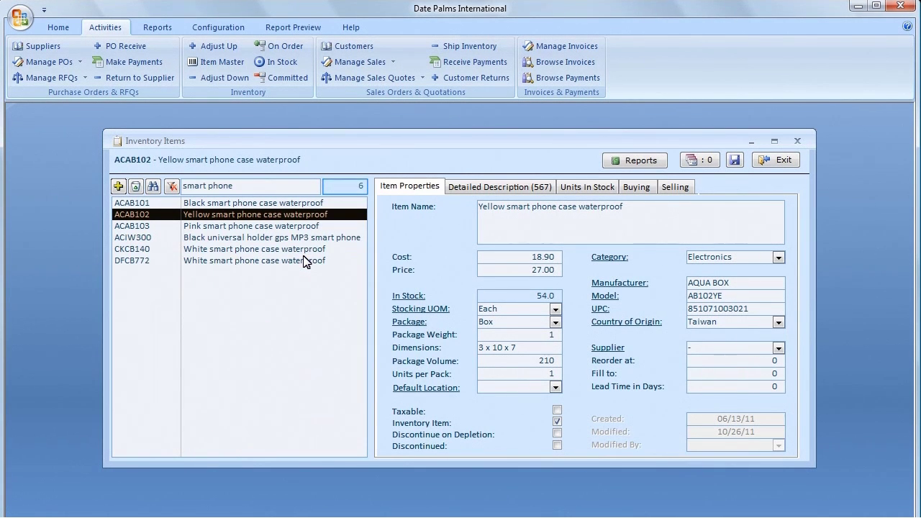
Step: Clear the 'smart phone' filter and search the item list for 'black'
click(361, 189)
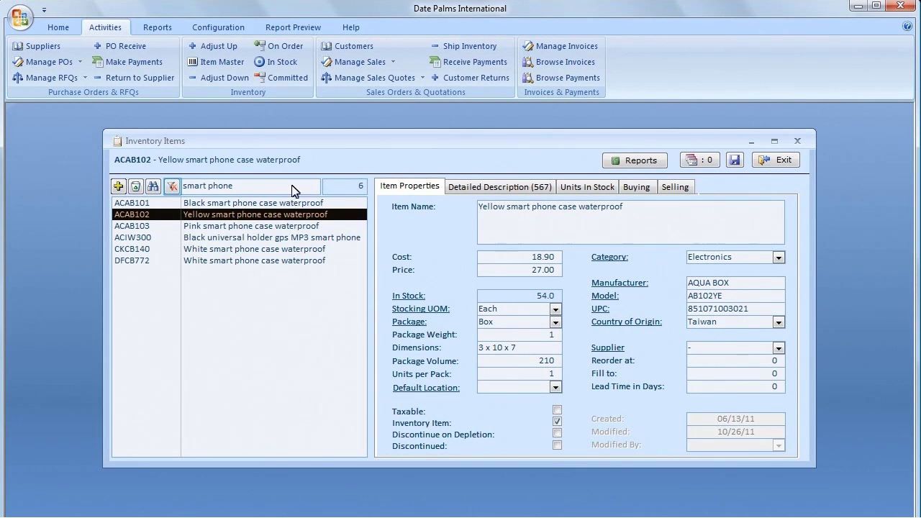
click(171, 185)
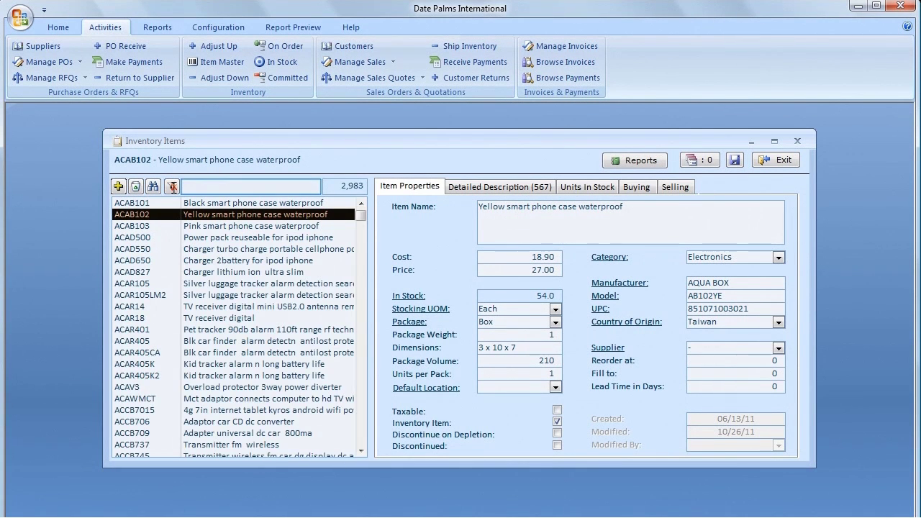
click(208, 185)
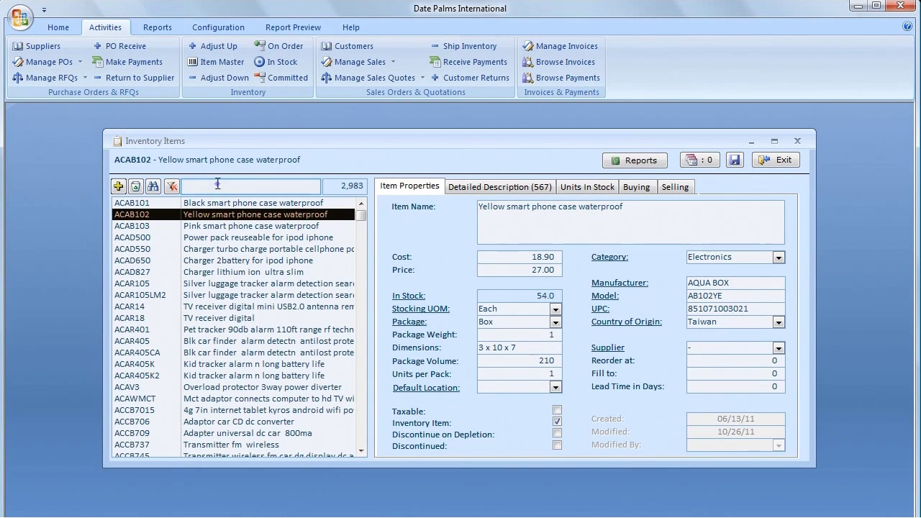
text(black)
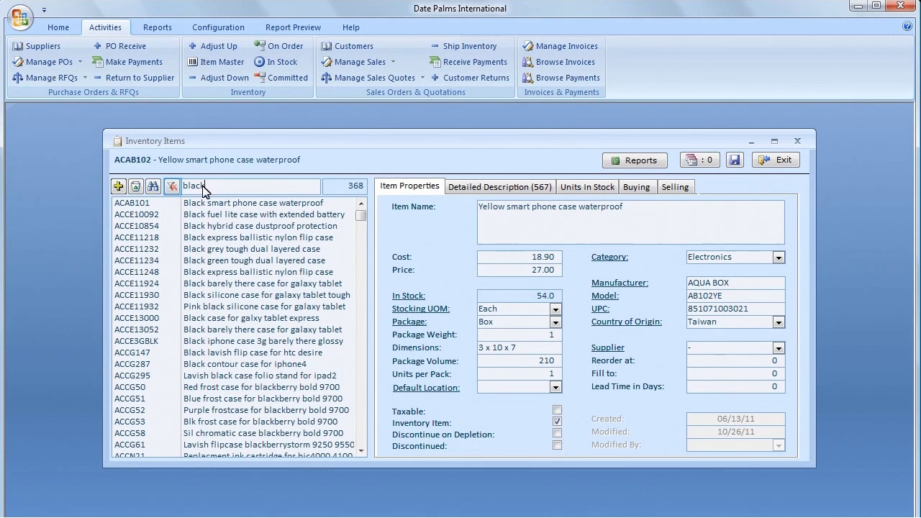
Step: Clear the 'black' search, open the item names grid, filter by STUDIOS, then remove that filter
click(173, 187)
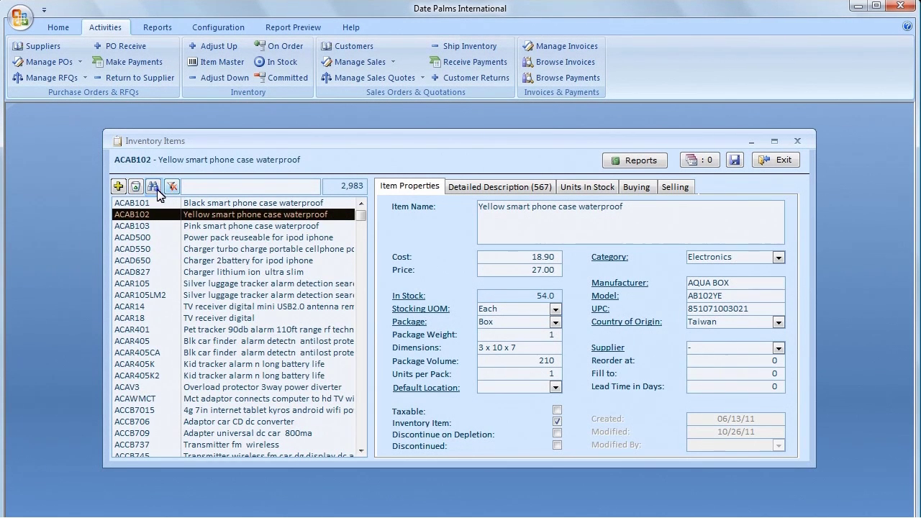
click(153, 186)
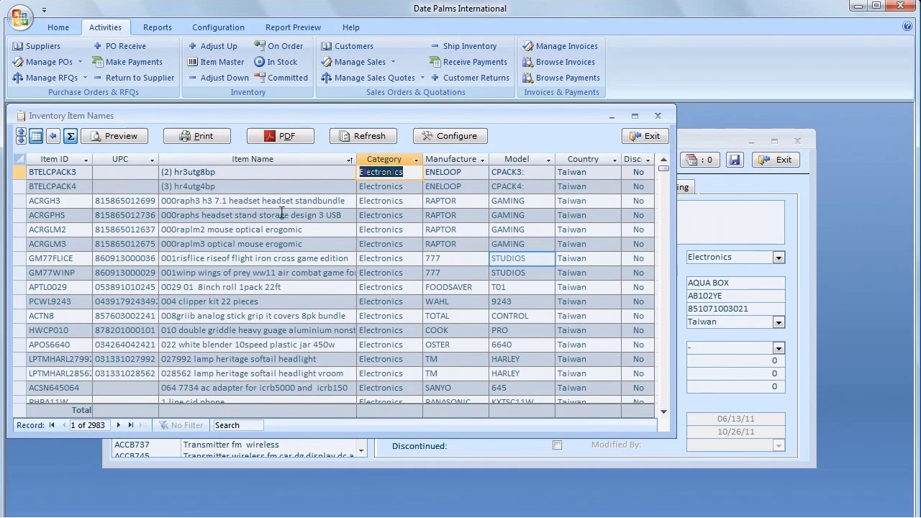
click(531, 259)
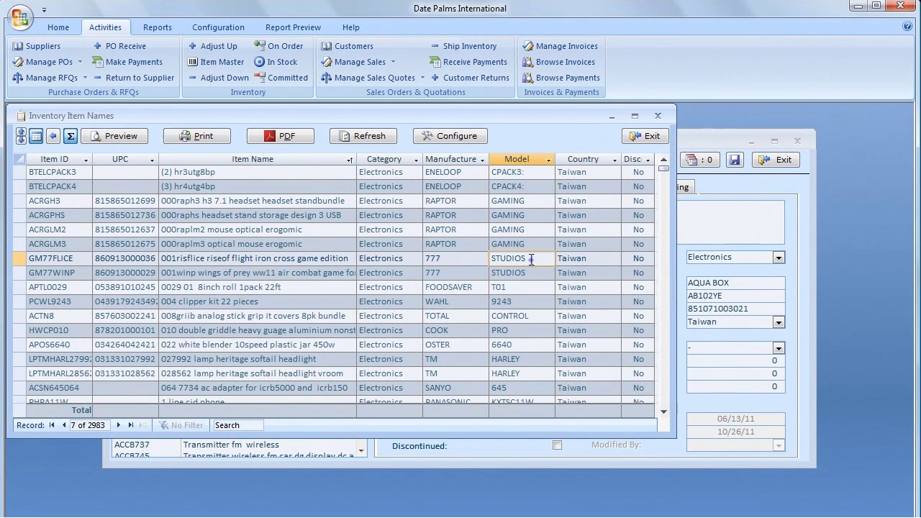
right_click(531, 260)
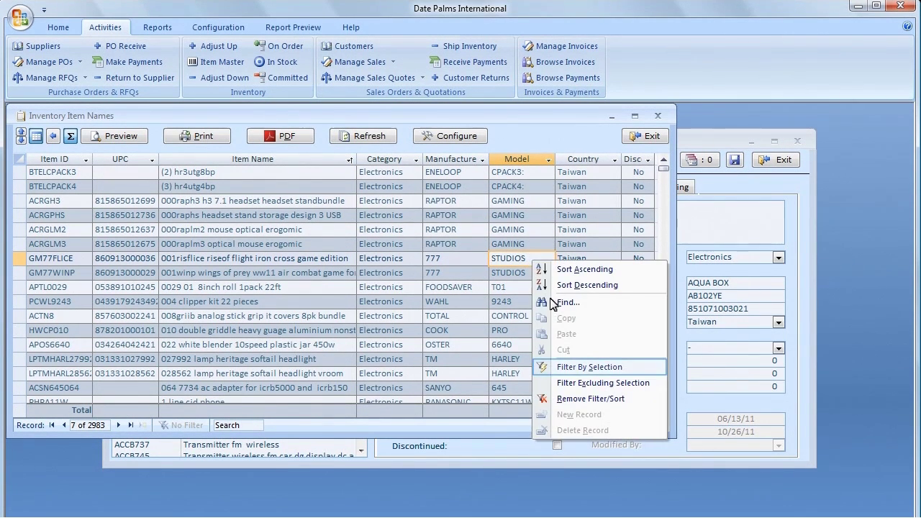
click(568, 367)
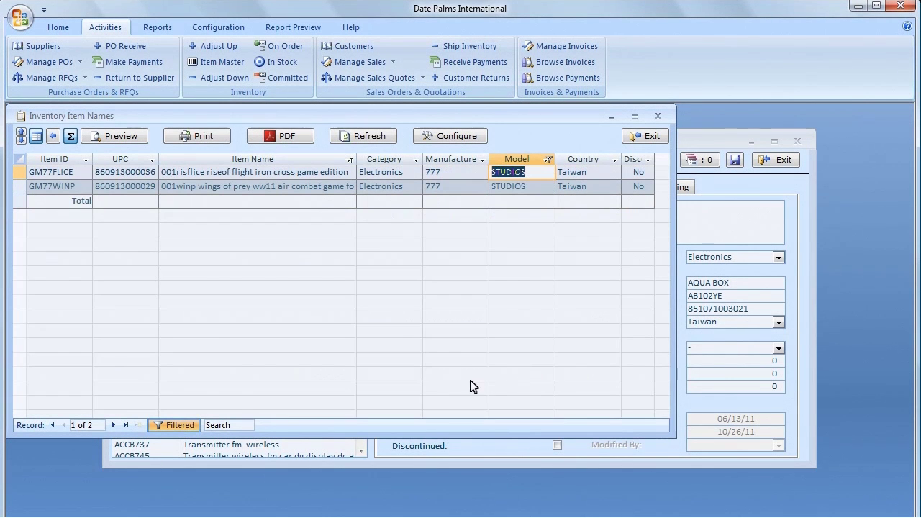
click(172, 426)
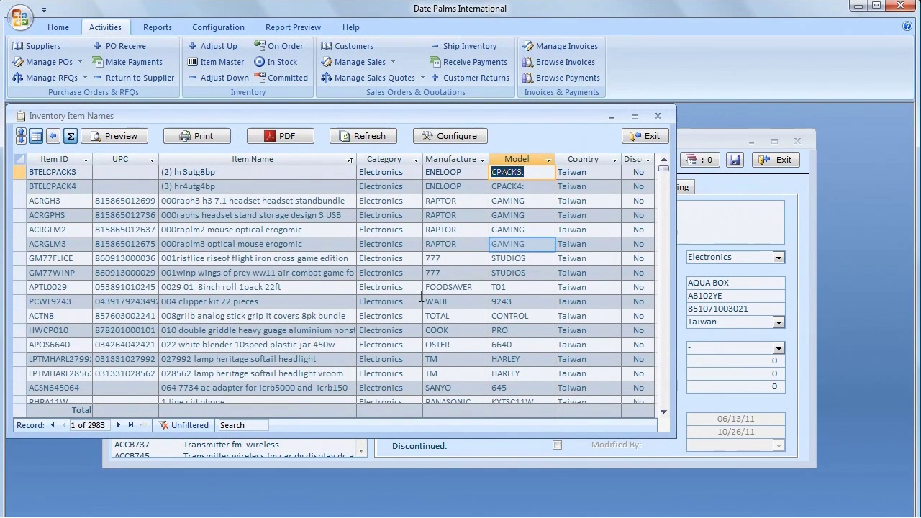
Step: Browse the grid records ACRGLM3, BTELCPACK4, ACRGH3 and ACRGLM2
click(539, 244)
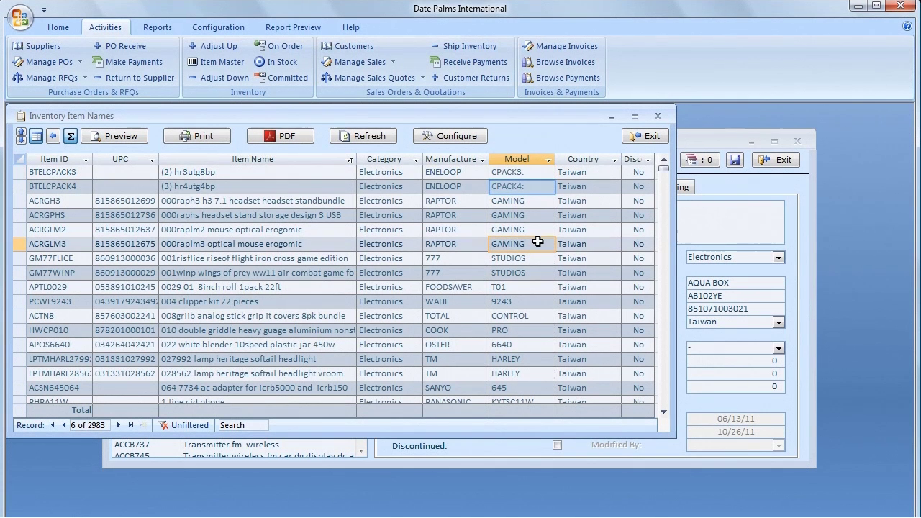
click(530, 191)
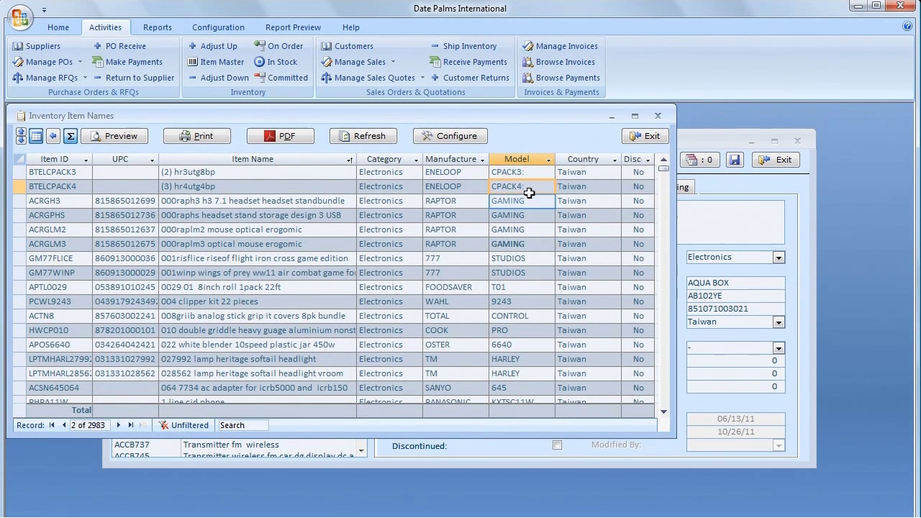
click(527, 198)
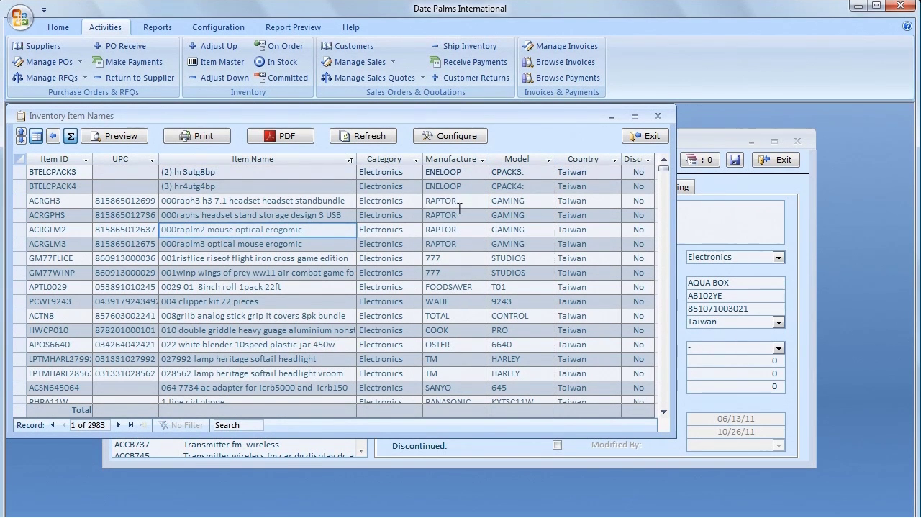
click(326, 229)
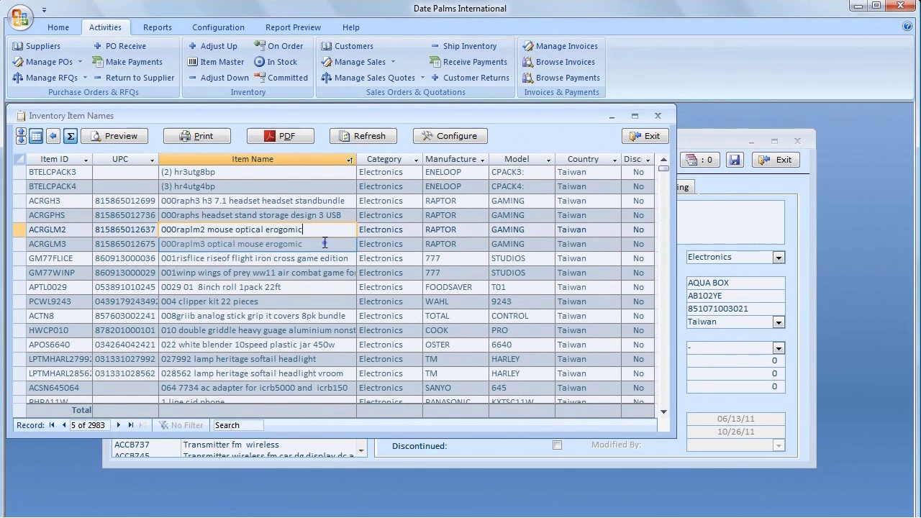
Step: Set up a Find on the Item Name column for 'kid', matching any part of the field
right_click(325, 245)
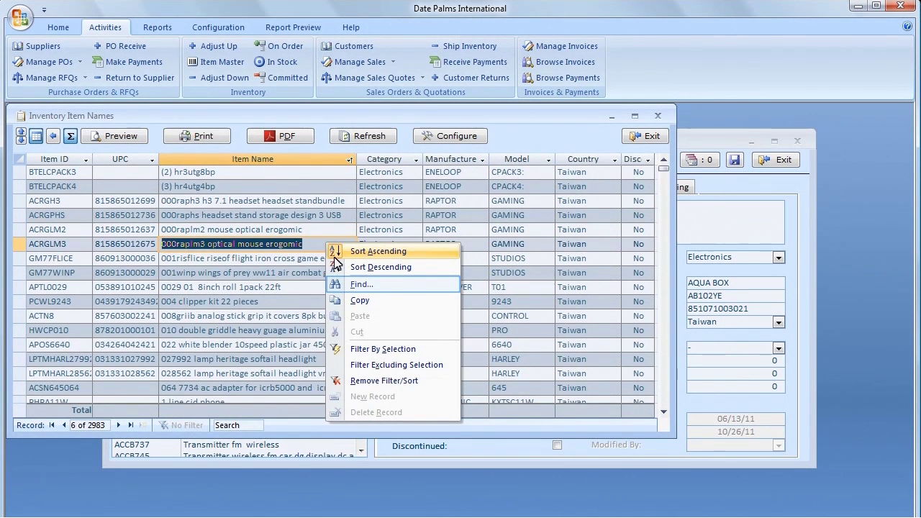
click(354, 286)
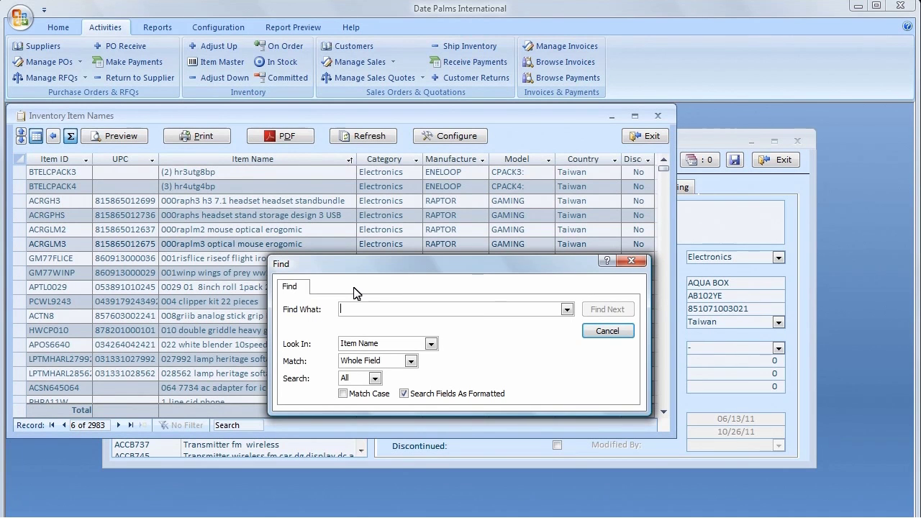
key(Tab)
key(Tab)
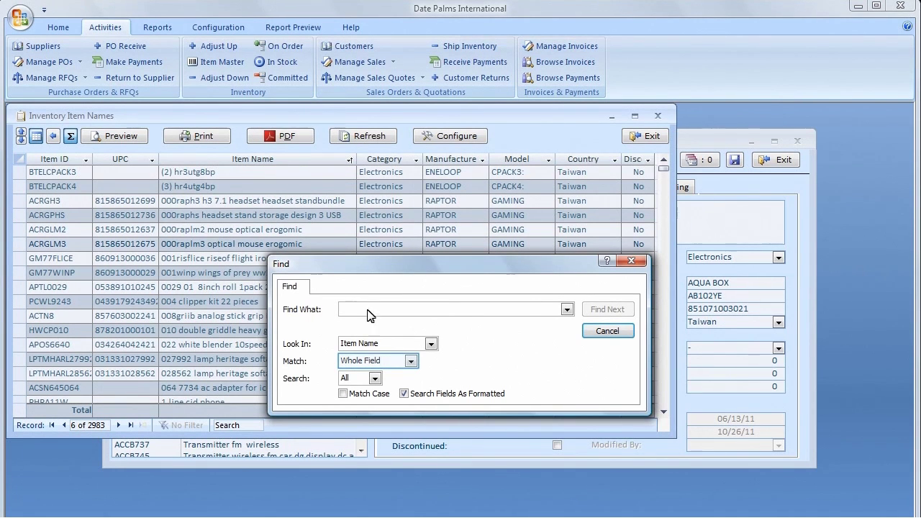
text(kid)
click(402, 362)
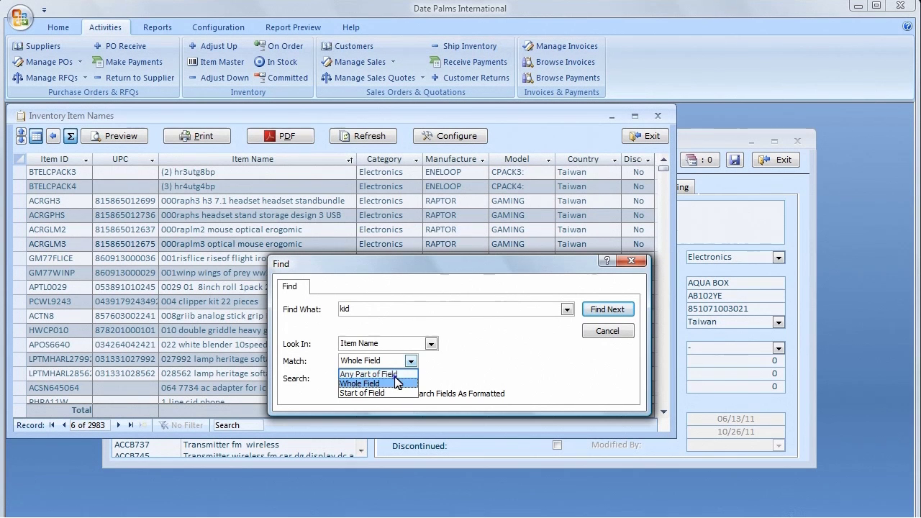
click(394, 375)
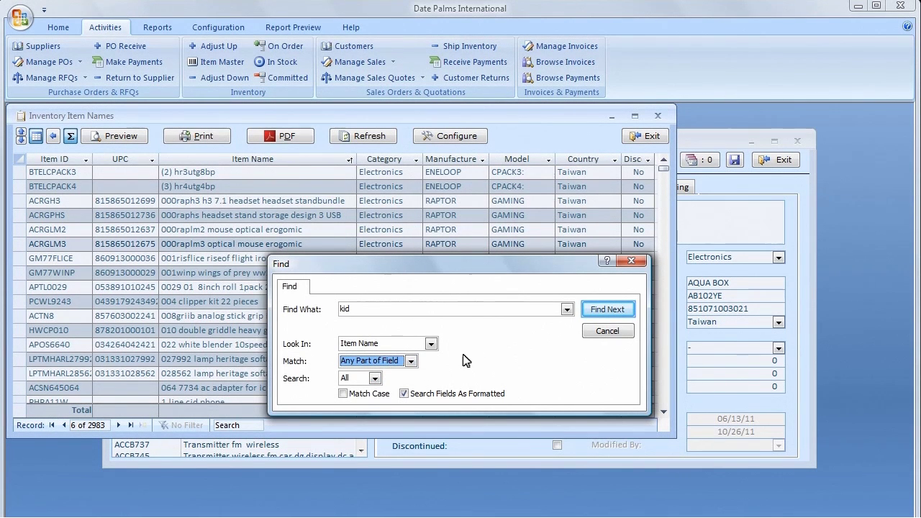
Step: Step through the 'kid' matches to Kids quiz calculator, then close the search window
click(603, 311)
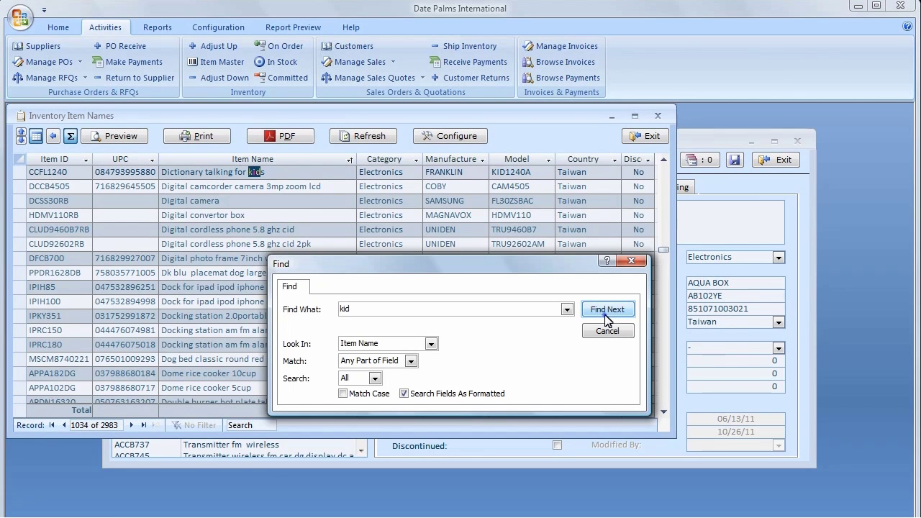
click(604, 315)
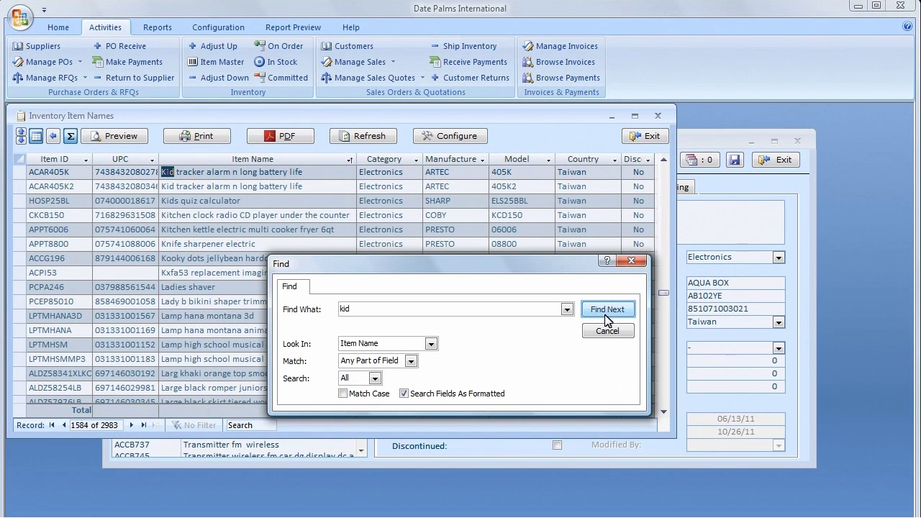
click(605, 319)
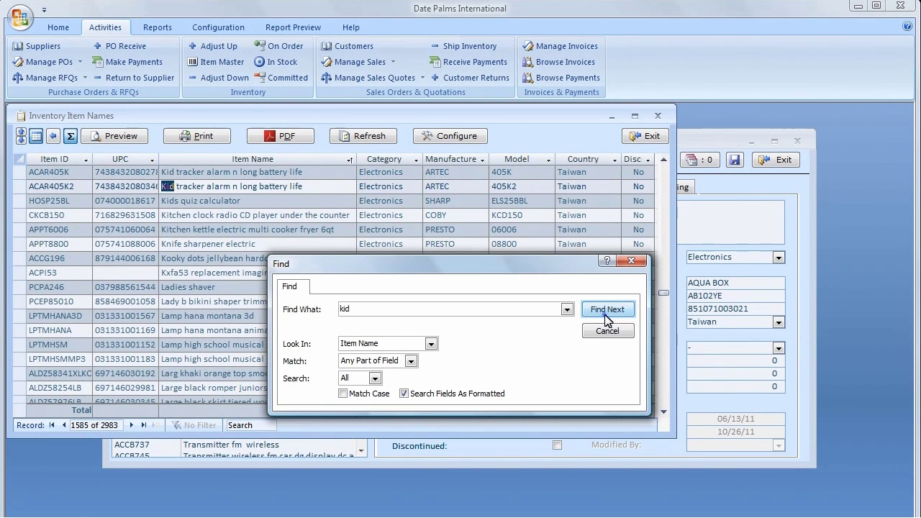
click(605, 318)
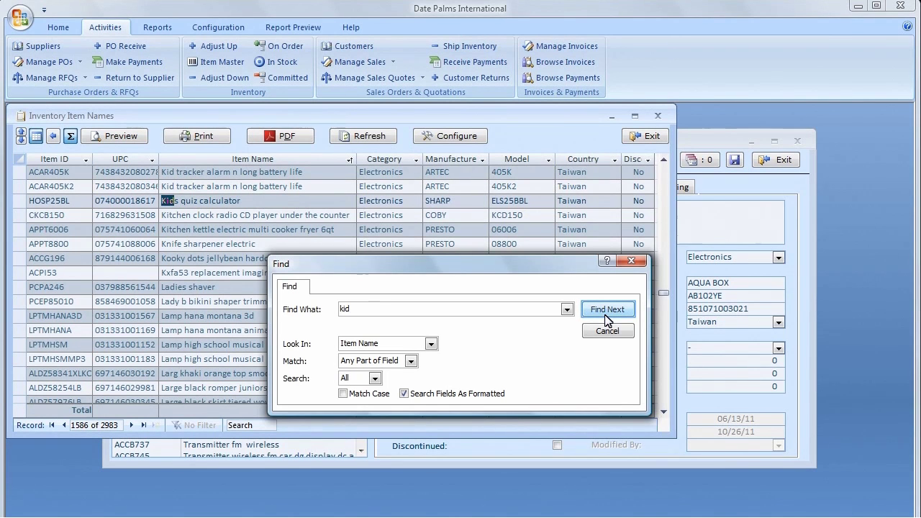
click(605, 319)
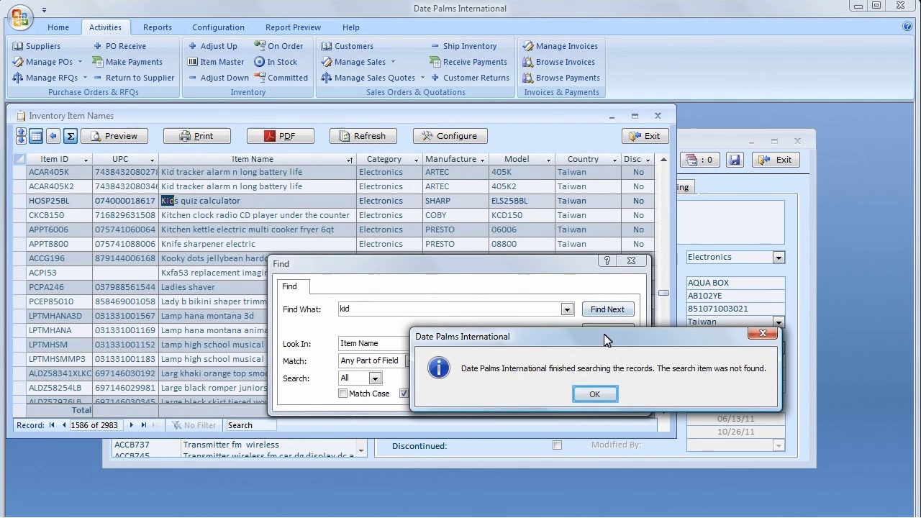
click(601, 398)
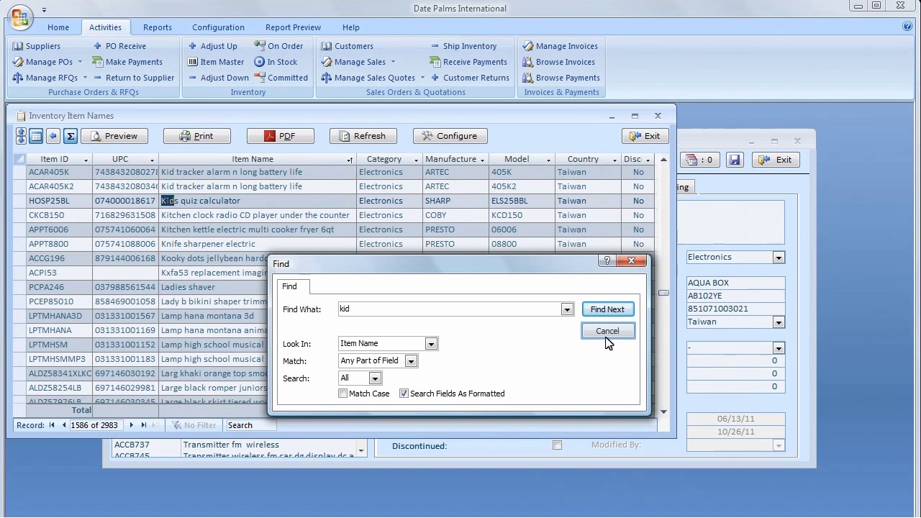
click(608, 333)
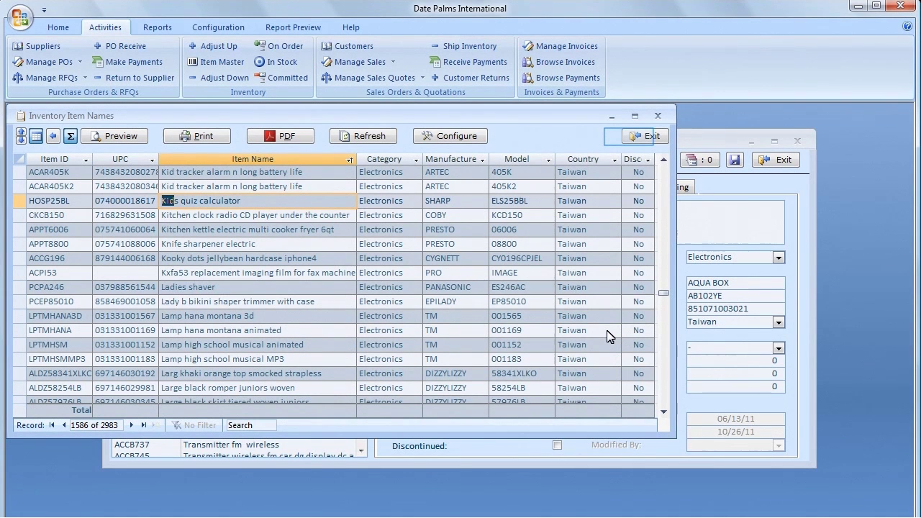